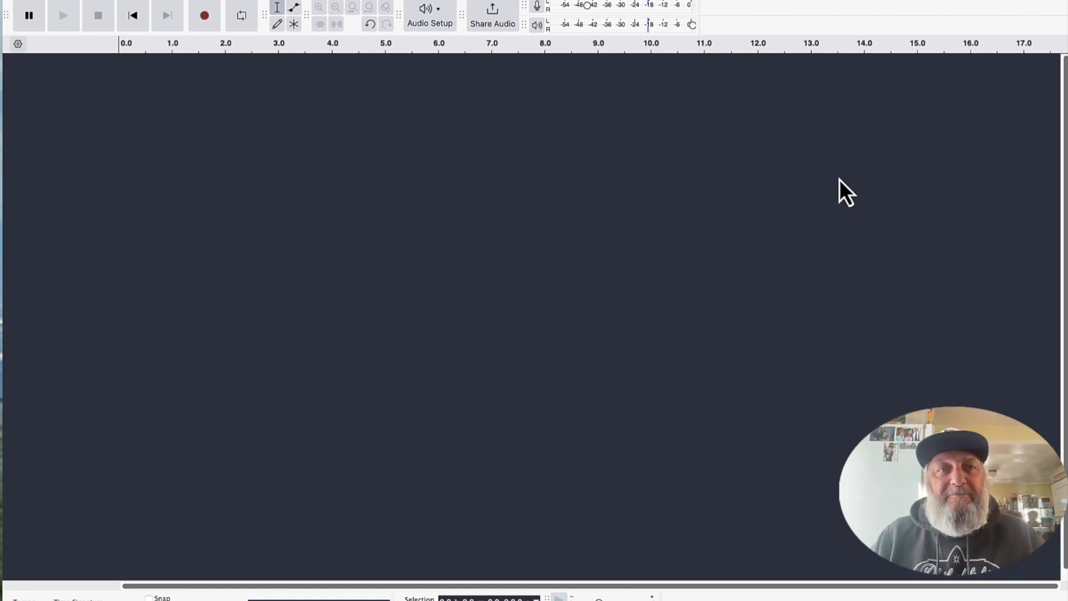
Examine the audio host, playback and recording devices, recording channels, sample rates and latency settings.
left_click(439, 26)
mouse_move(463, 40)
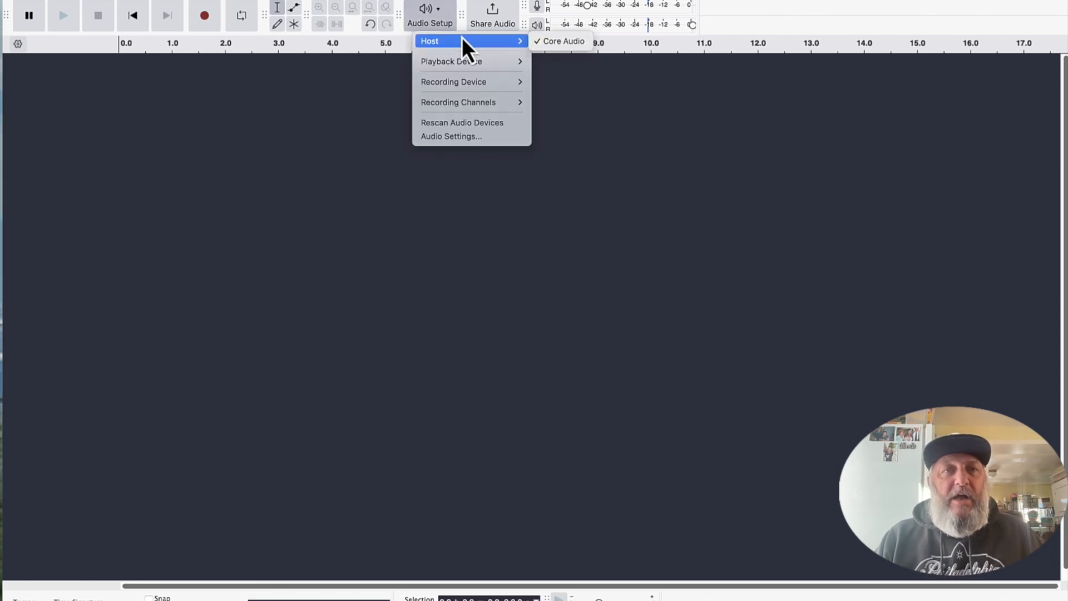
mouse_move(492, 66)
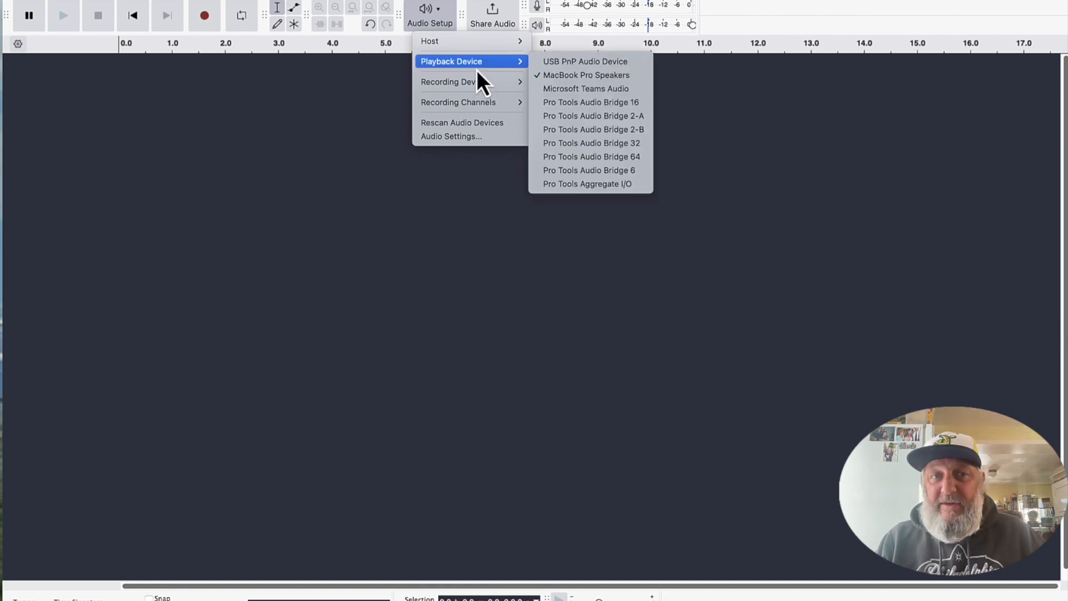
mouse_move(474, 82)
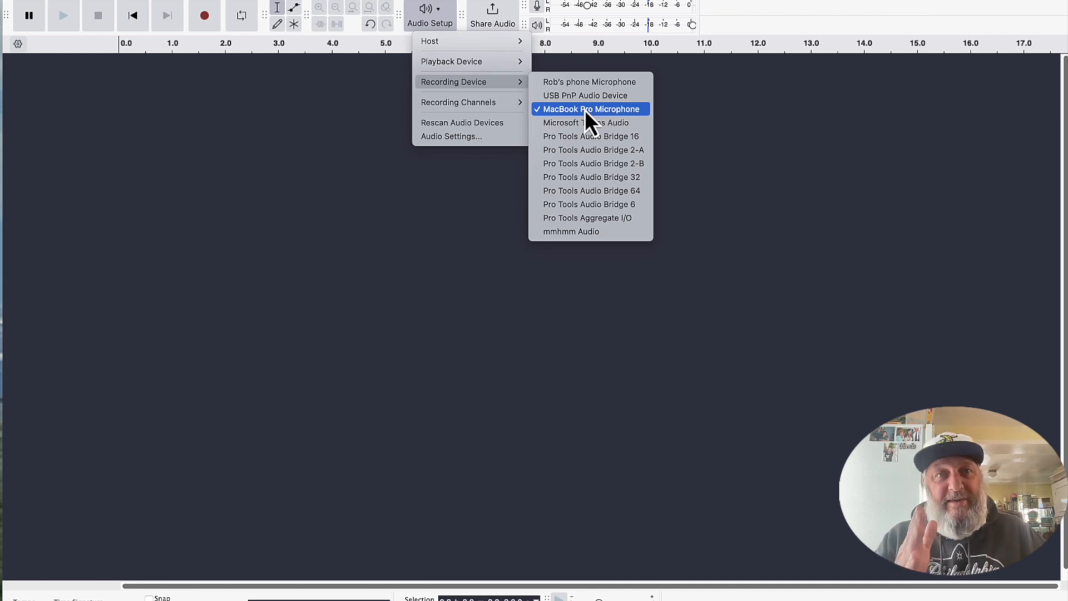
mouse_move(480, 105)
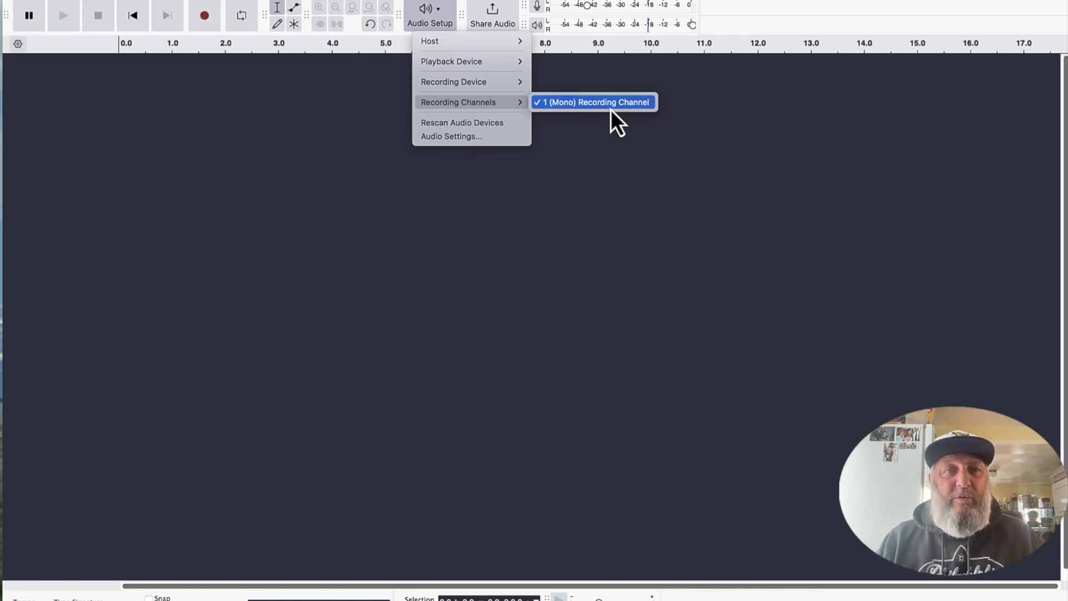
left_click(460, 140)
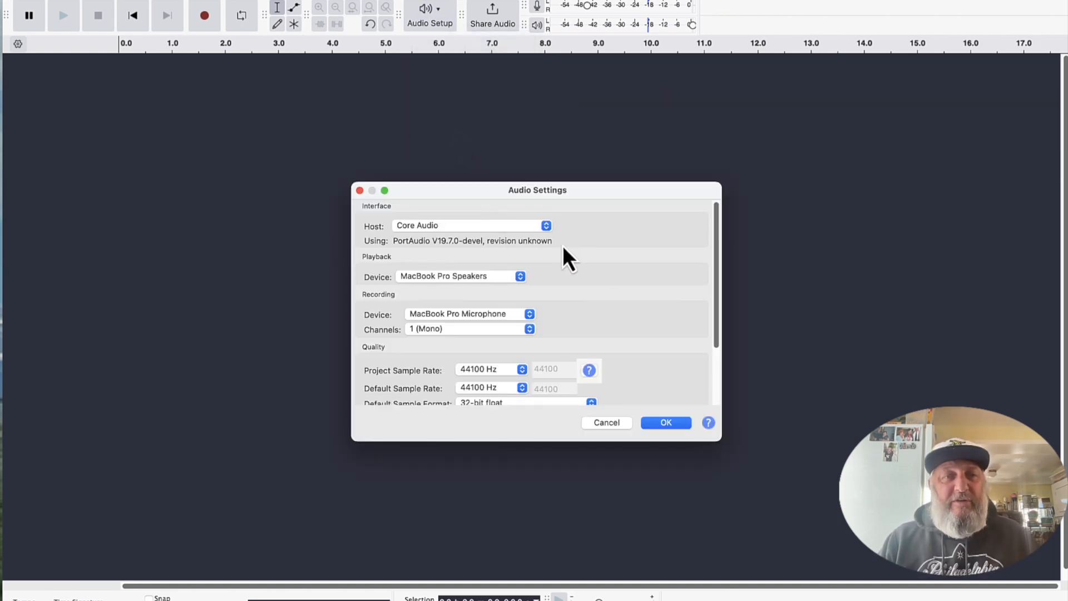
scroll(563, 245, "down", 3)
scroll(563, 246, "down", 1)
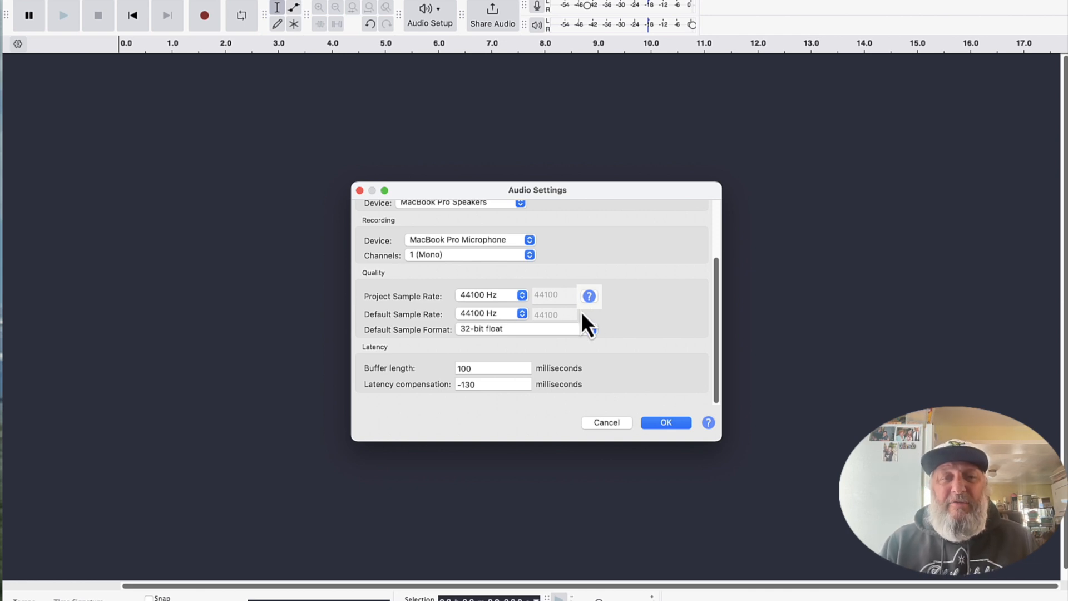
left_click(670, 424)
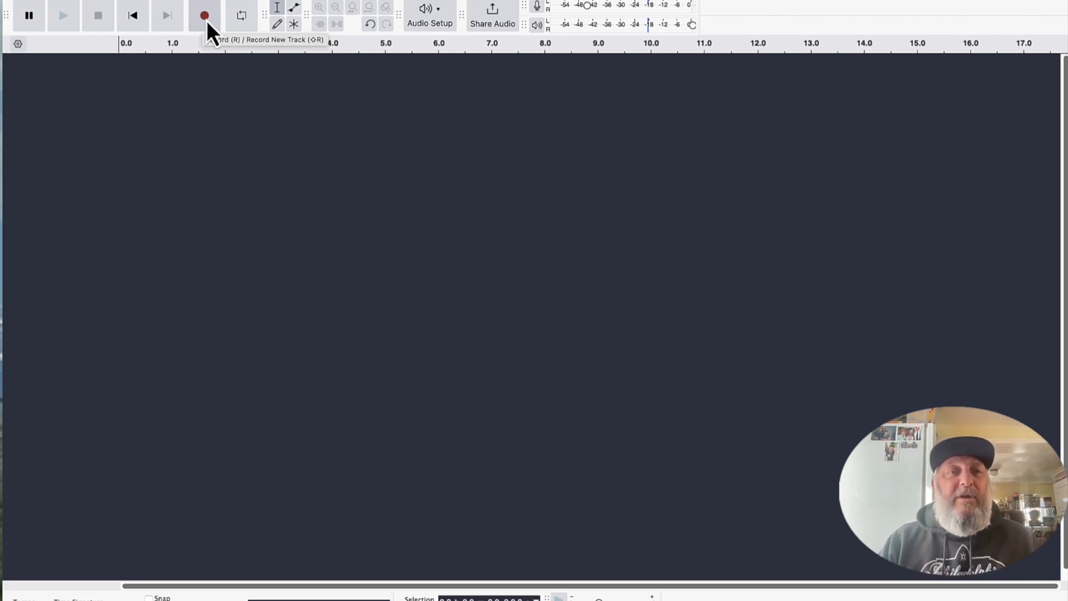
Record a voice clip about 1 minute 26 seconds long on a new track and return to its start.
left_click(205, 17)
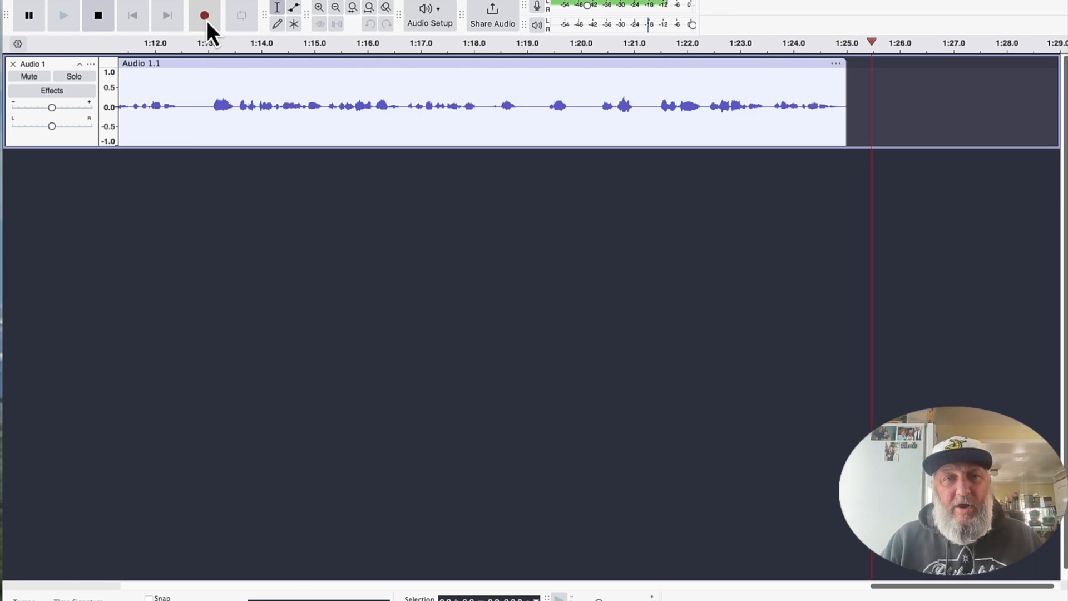
left_click(95, 18)
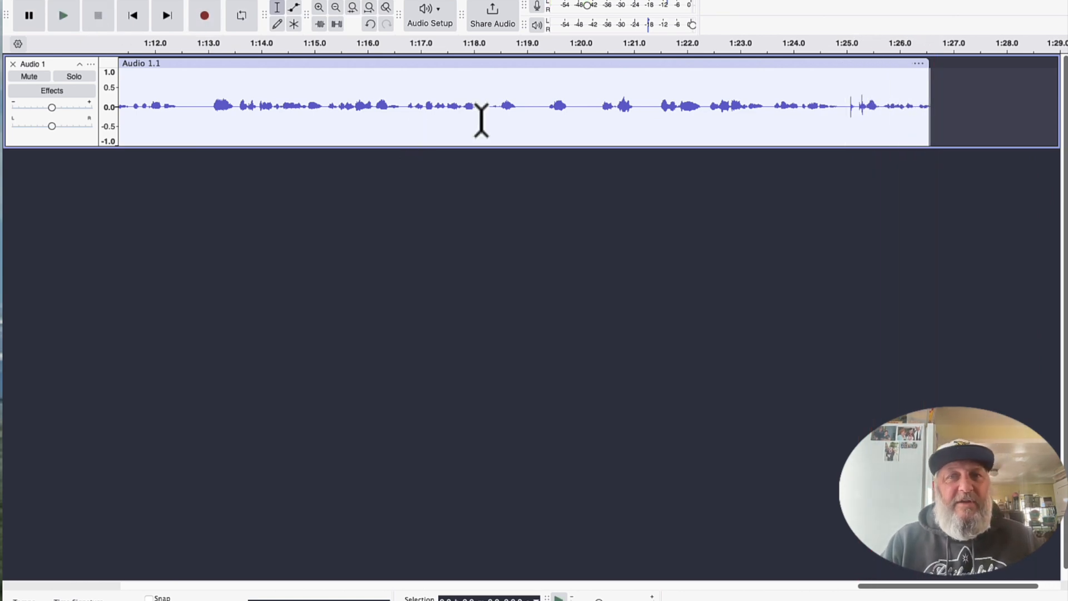
key("Home")
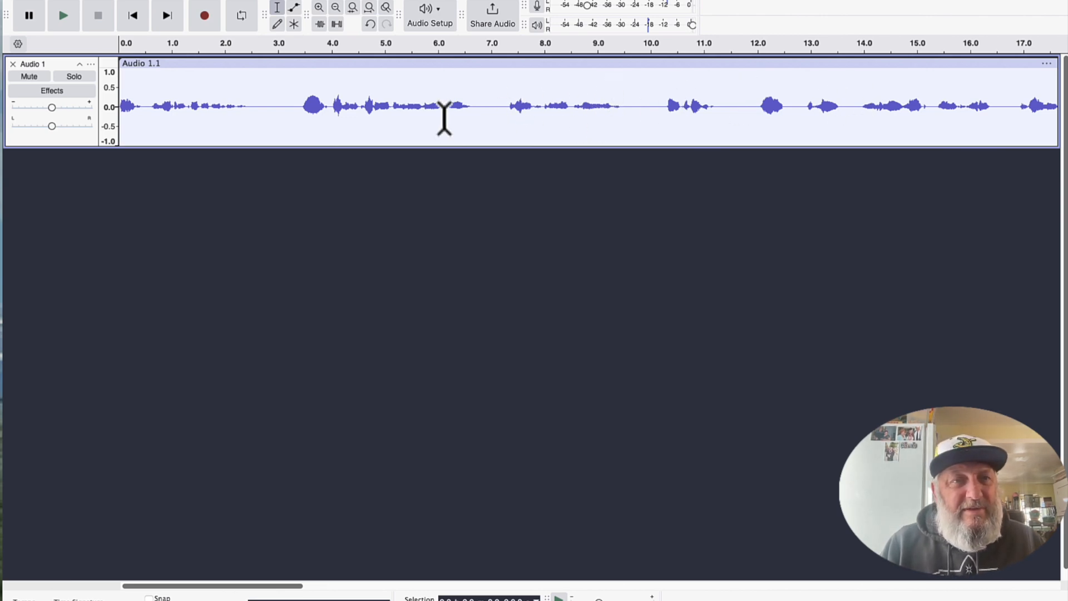
Select the entire recorded clip on the audio track.
double_click(360, 133)
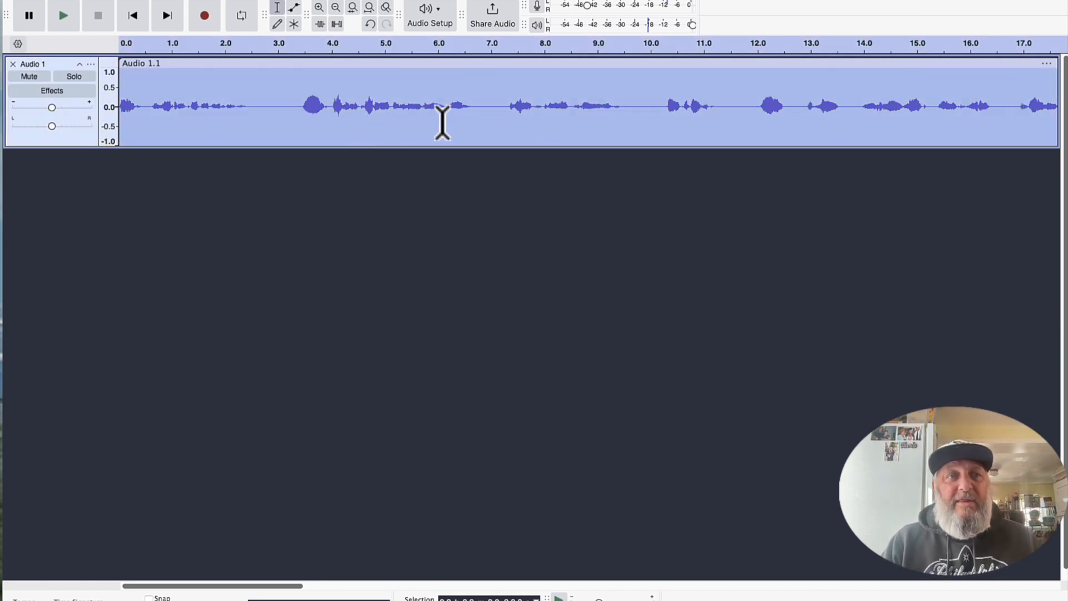
scroll(503, 125, "right", 10)
scroll(503, 125, "left", 10)
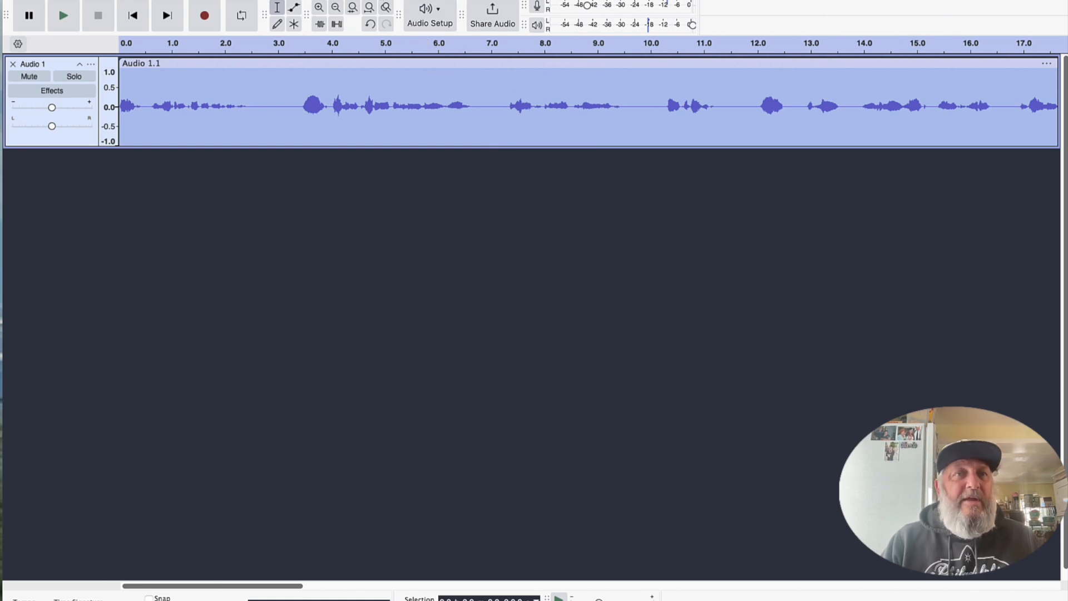
Try amplifying the selected clip to an extreme level with clipping allowed.
left_click(316, 0)
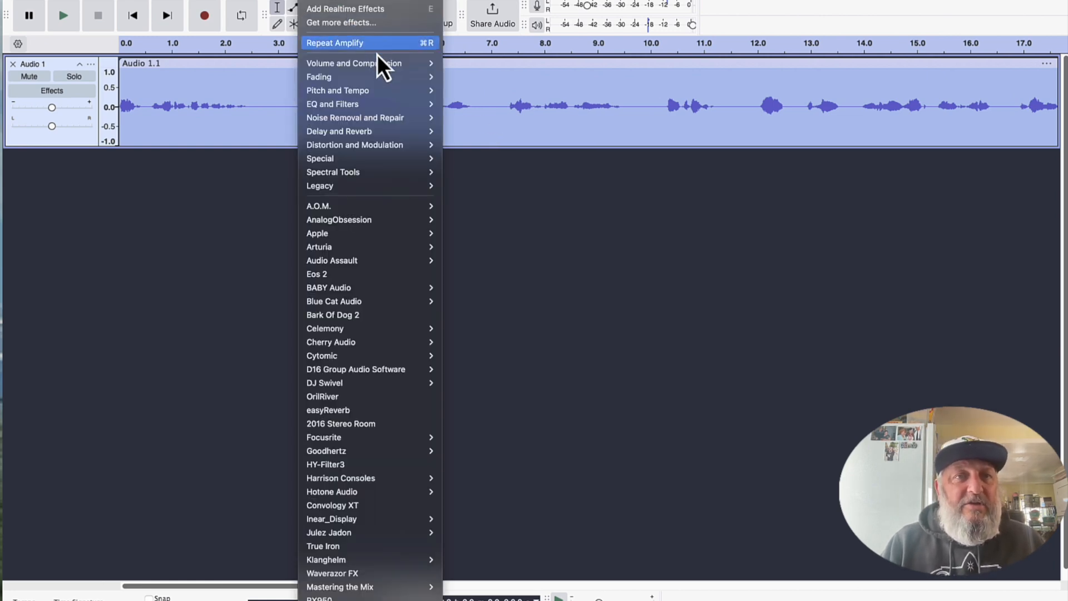
mouse_move(383, 64)
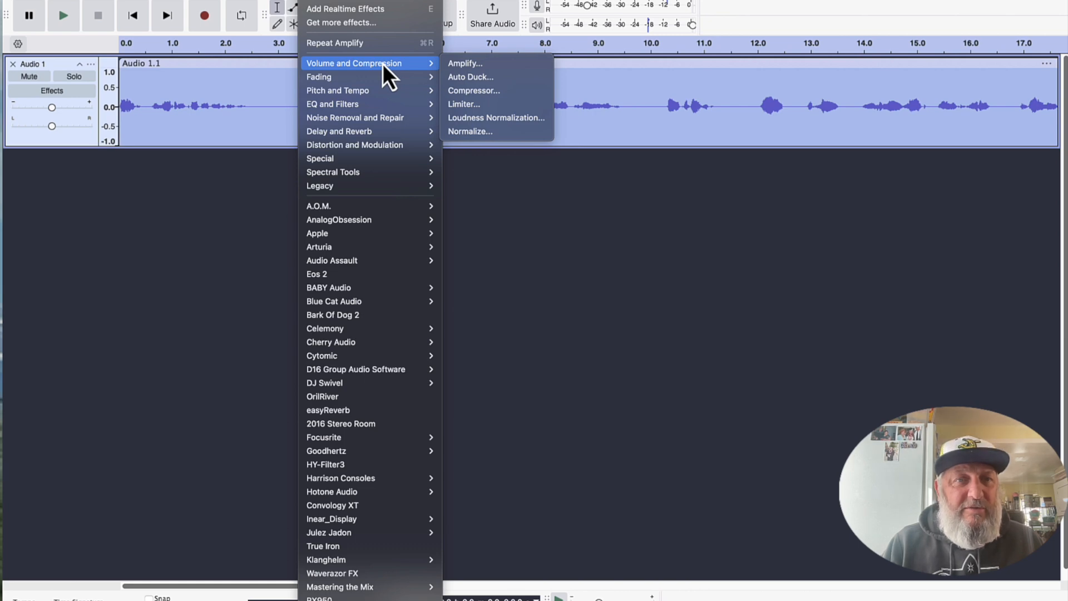
left_click(463, 65)
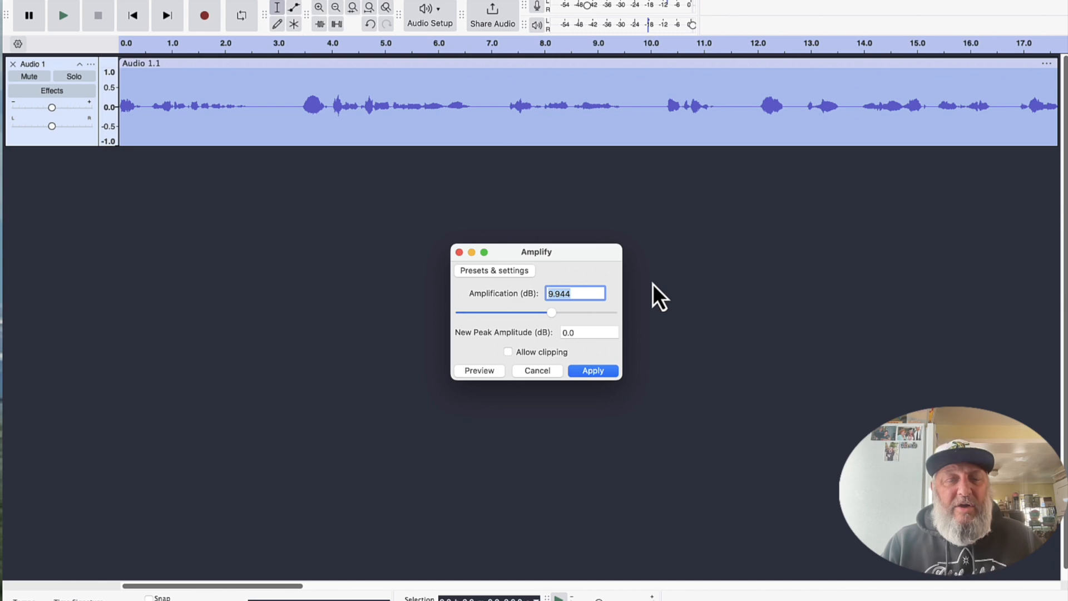
left_click(553, 313)
left_click_drag(558, 313, 547, 312)
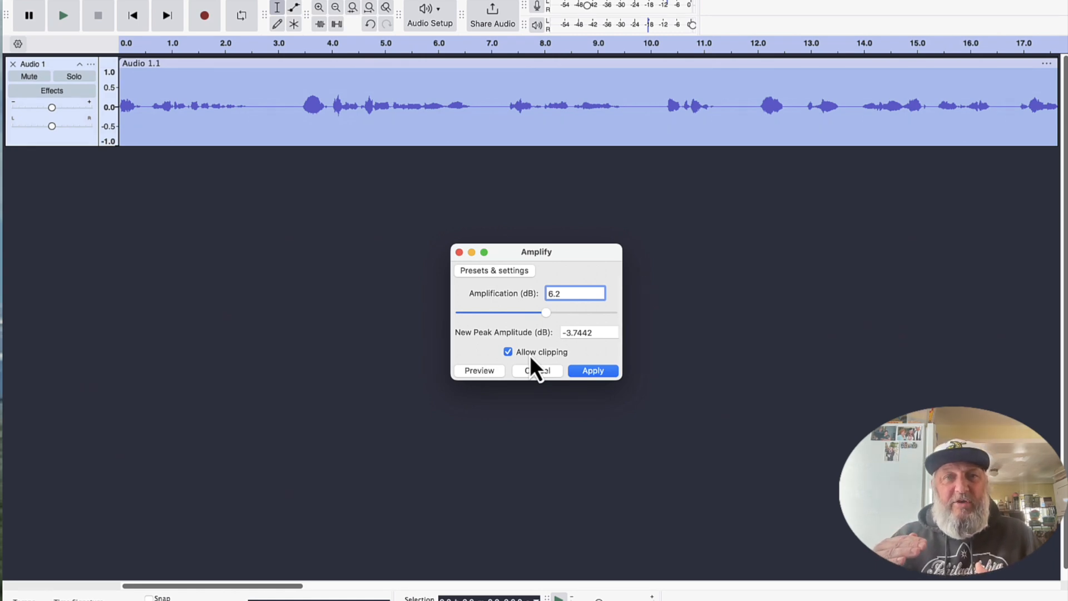
left_click_drag(546, 312, 613, 315)
left_click(593, 370)
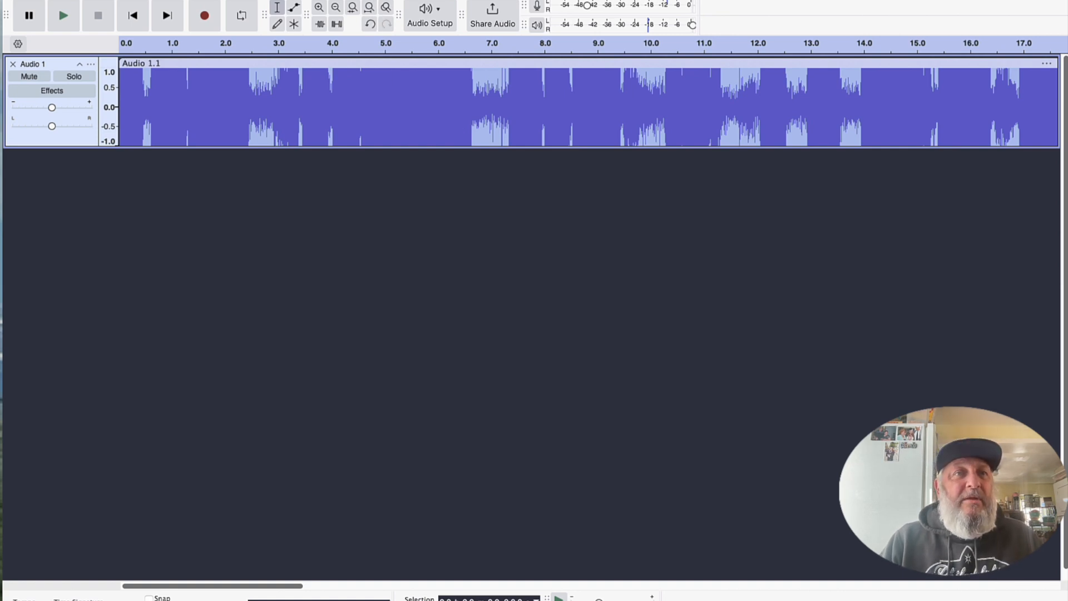
Undo the extreme amplification of the clip.
left_click(314, 0)
mouse_move(356, 0)
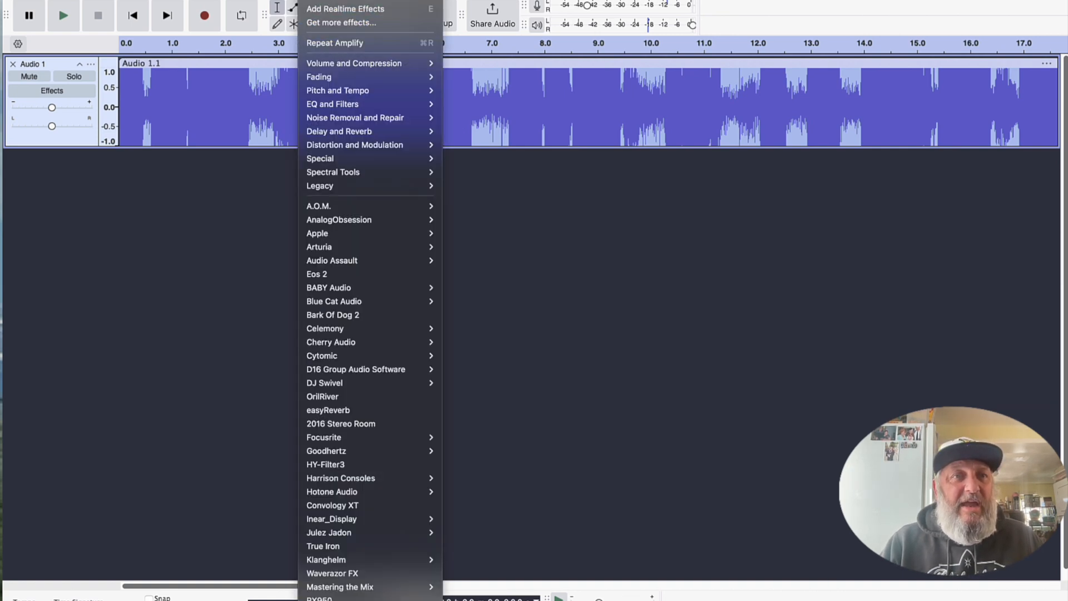
mouse_move(276, 0)
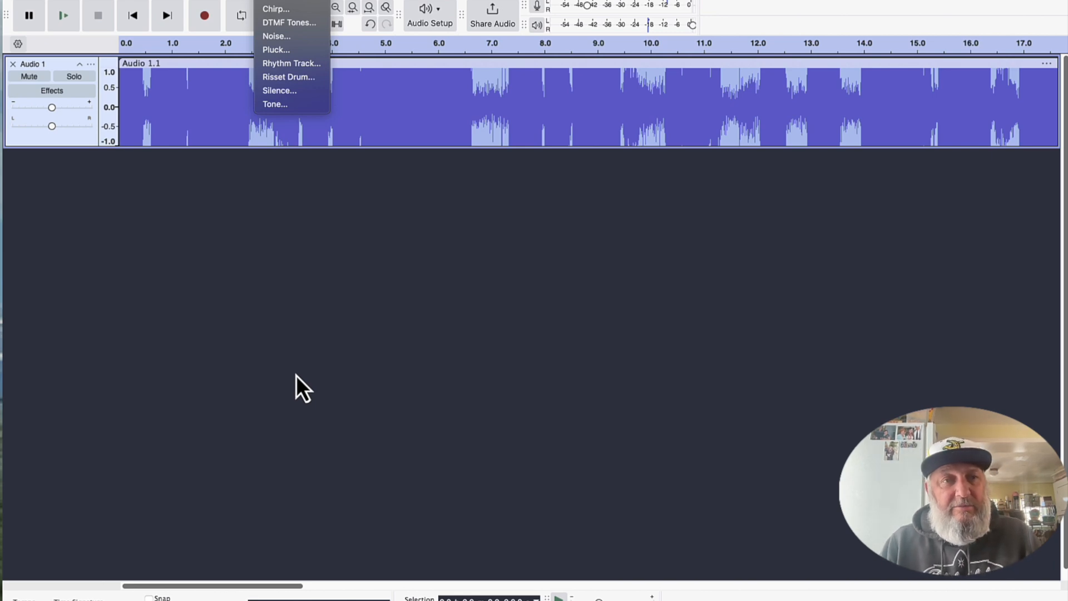
key("super+z")
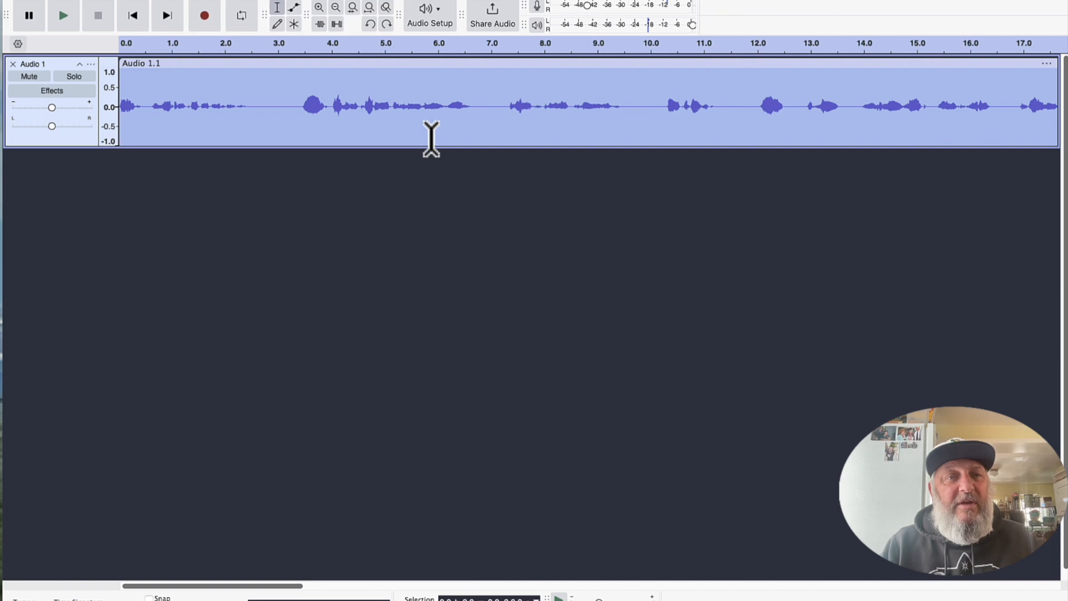
Amplify the whole selected clip by 9.0 dB without allowing clipping.
left_click(342, 1)
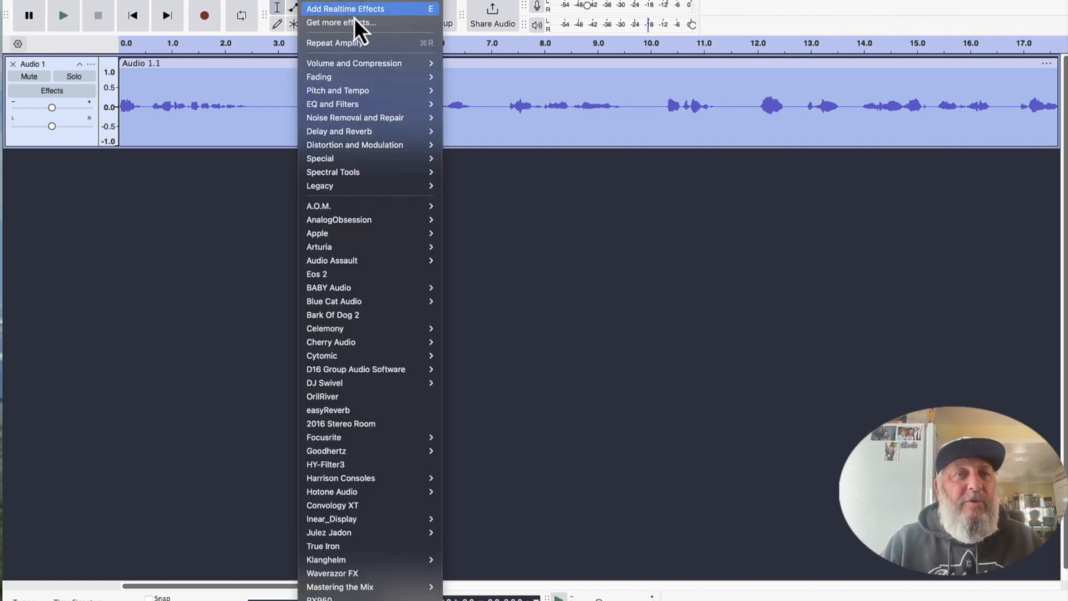
mouse_move(371, 63)
left_click(467, 69)
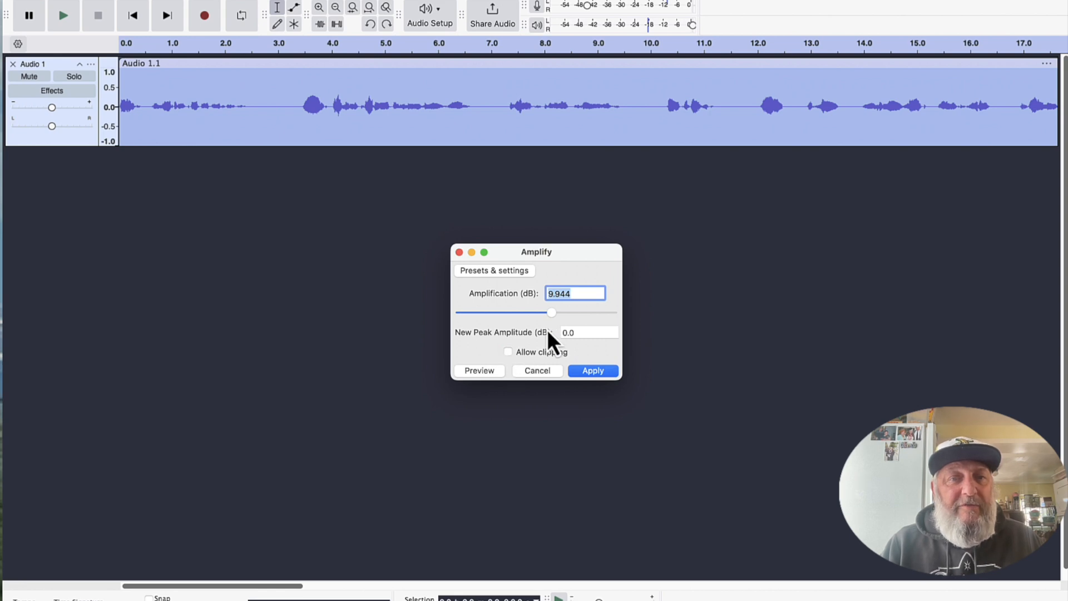
left_click_drag(554, 314, 556, 314)
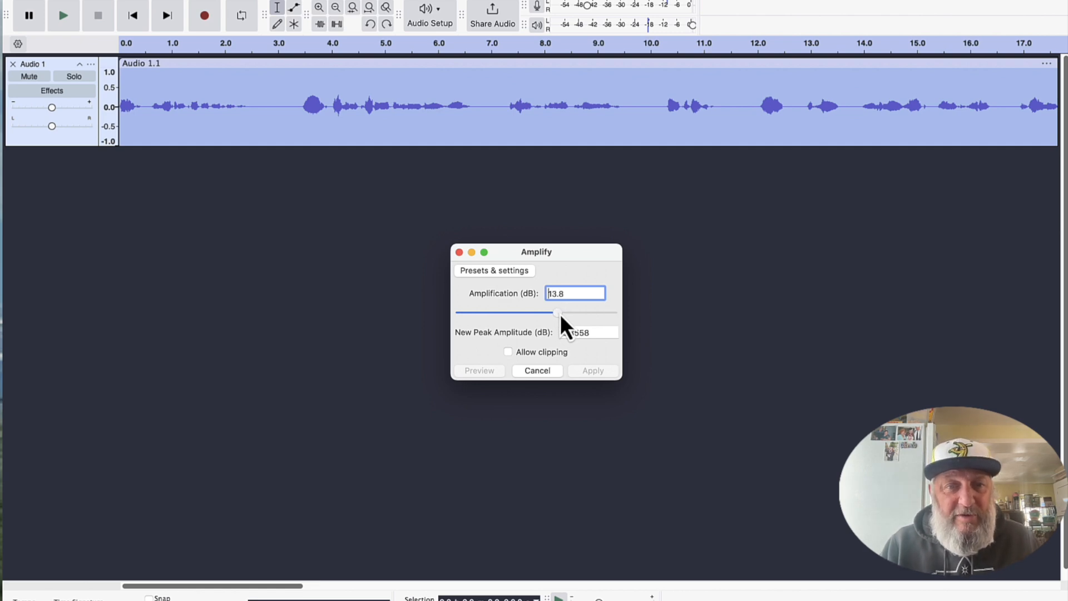
left_click_drag(558, 315, 552, 315)
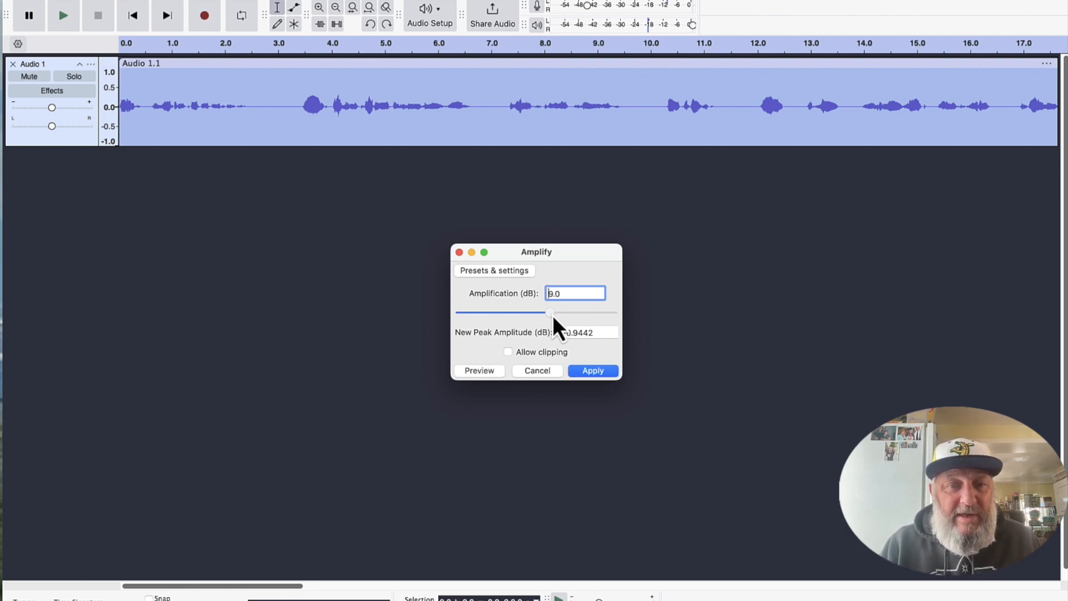
left_click(596, 372)
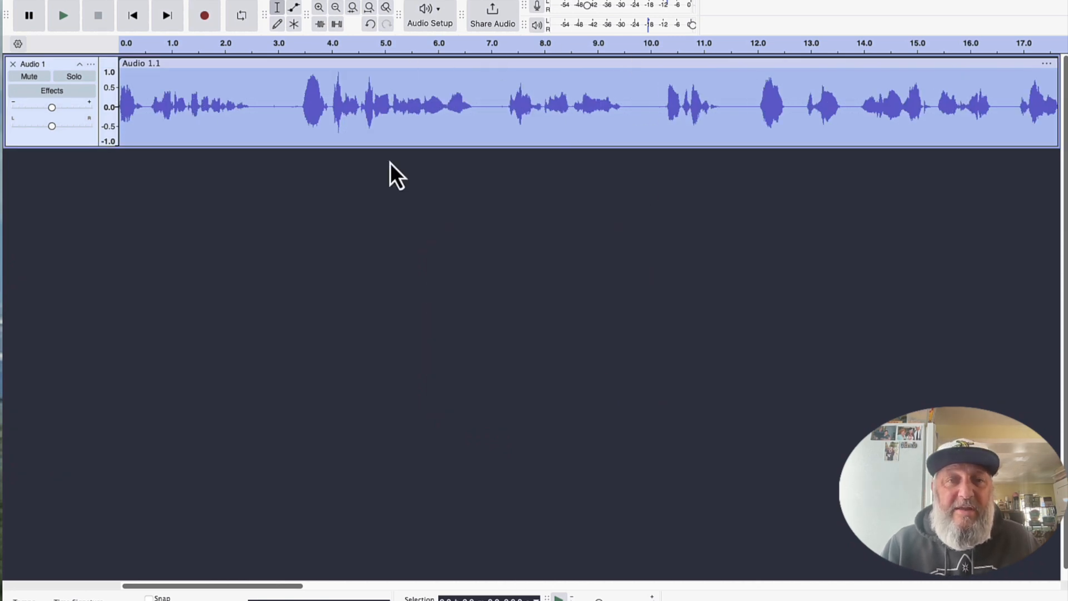
left_click(477, 134)
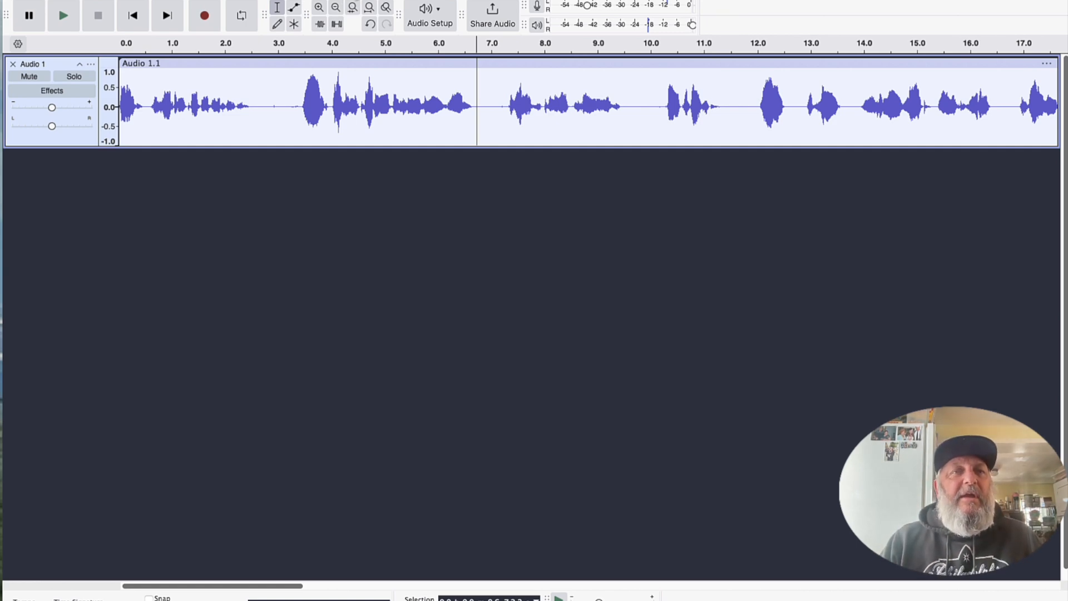
left_click(317, 0)
mouse_move(397, 110)
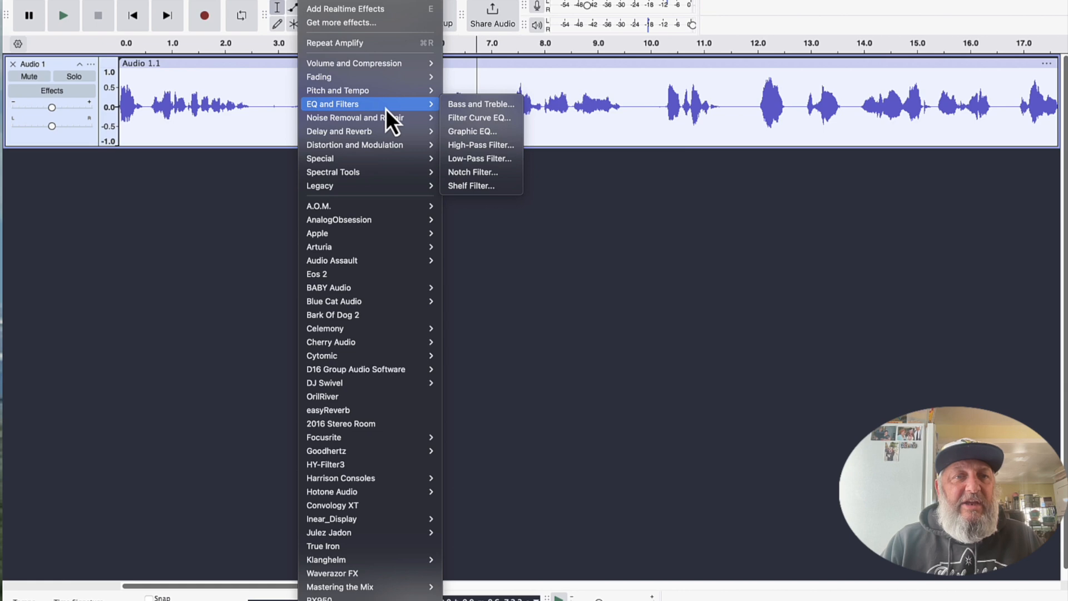
left_click(482, 134)
left_click(659, 341)
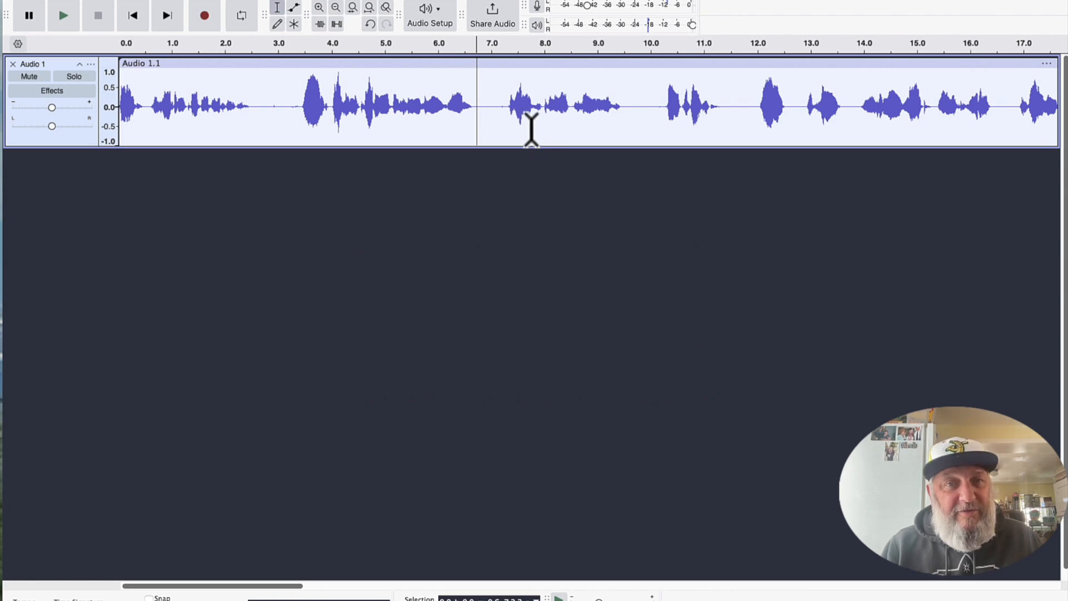
Apply a Graphic EQ to the whole clip, boosting 20 to 31 Hz and 6.3k to 20k Hz in curves rising towards both extremes.
double_click(532, 129)
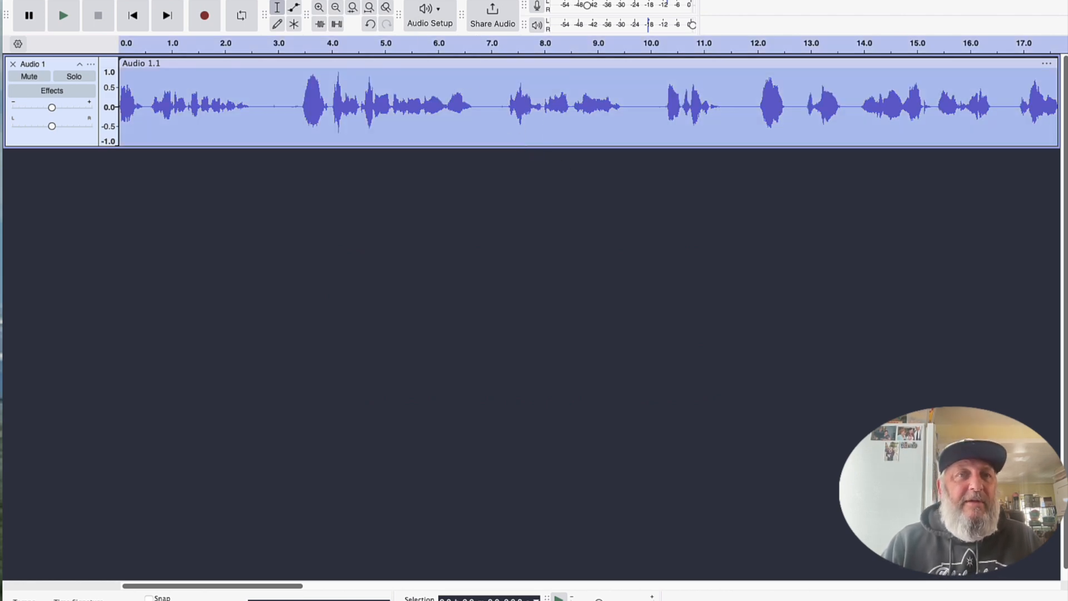
left_click(316, 1)
mouse_move(383, 106)
left_click(478, 133)
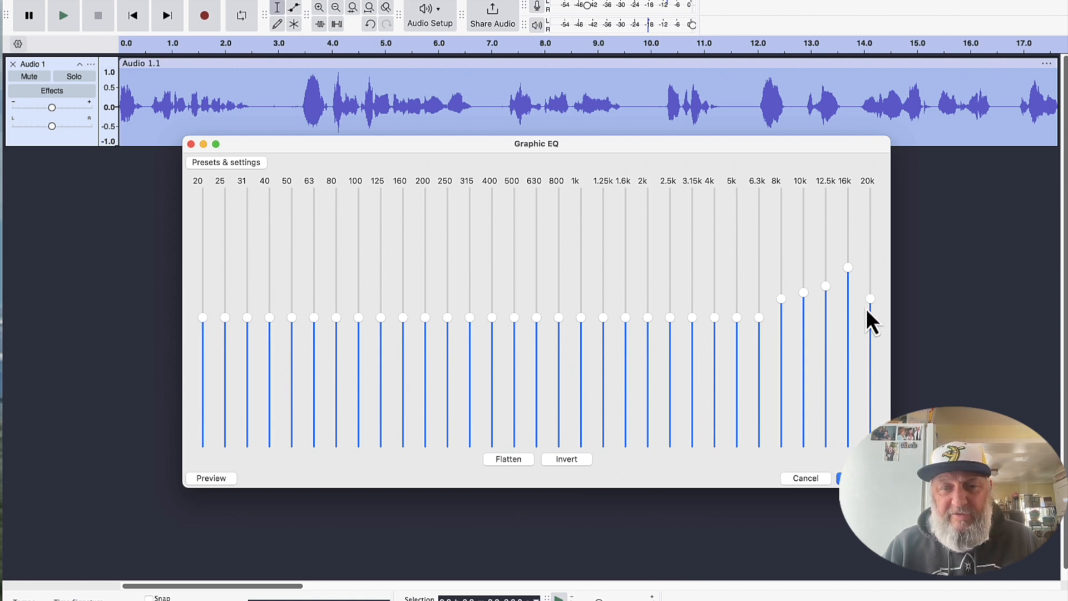
left_click_drag(870, 304, 874, 295)
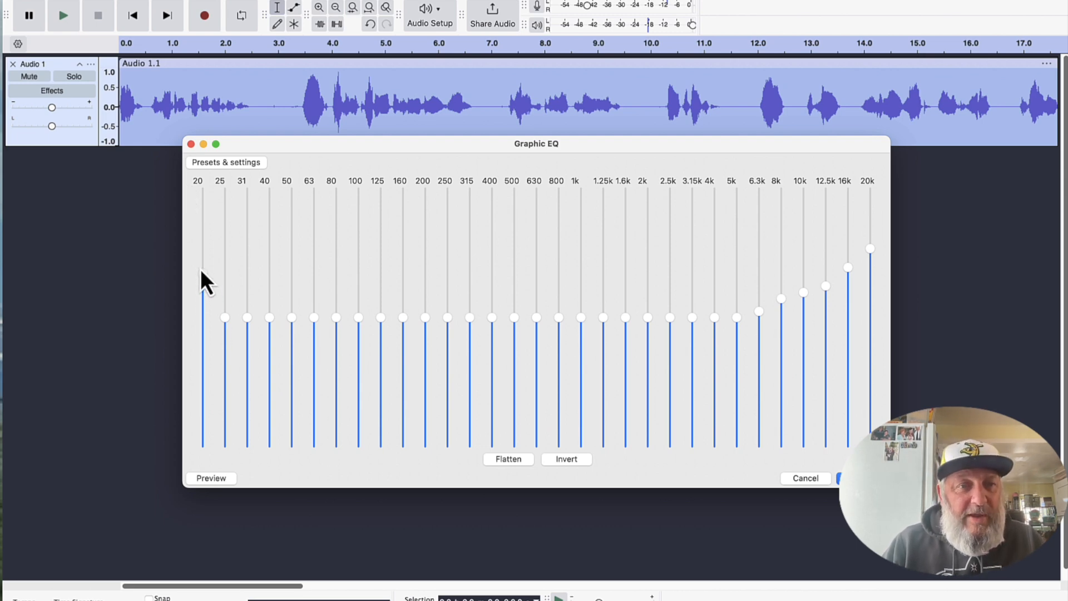
left_click_drag(225, 321, 249, 305)
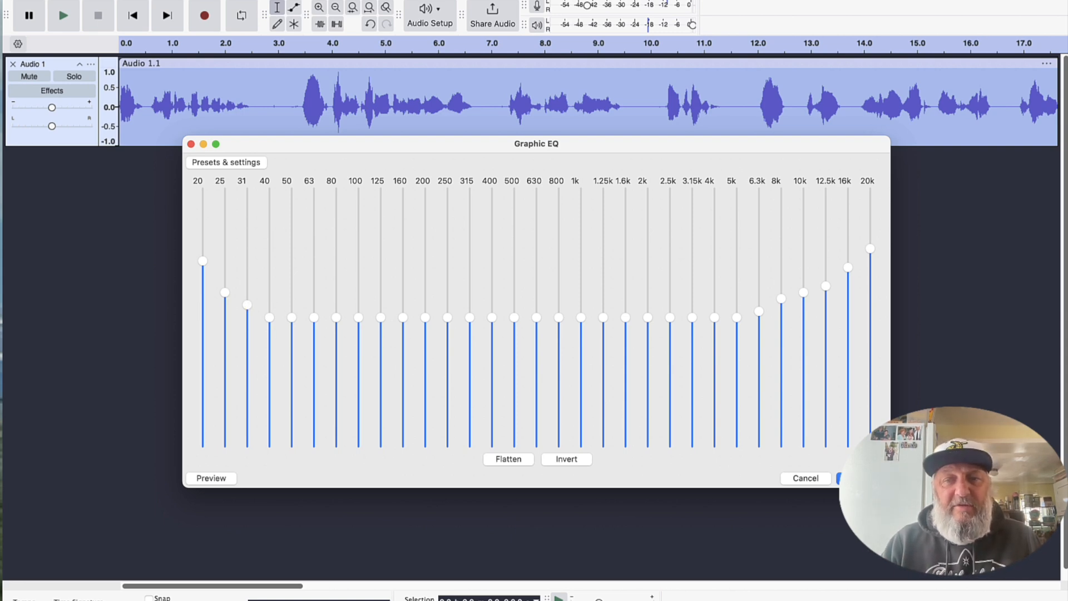
left_click(862, 479)
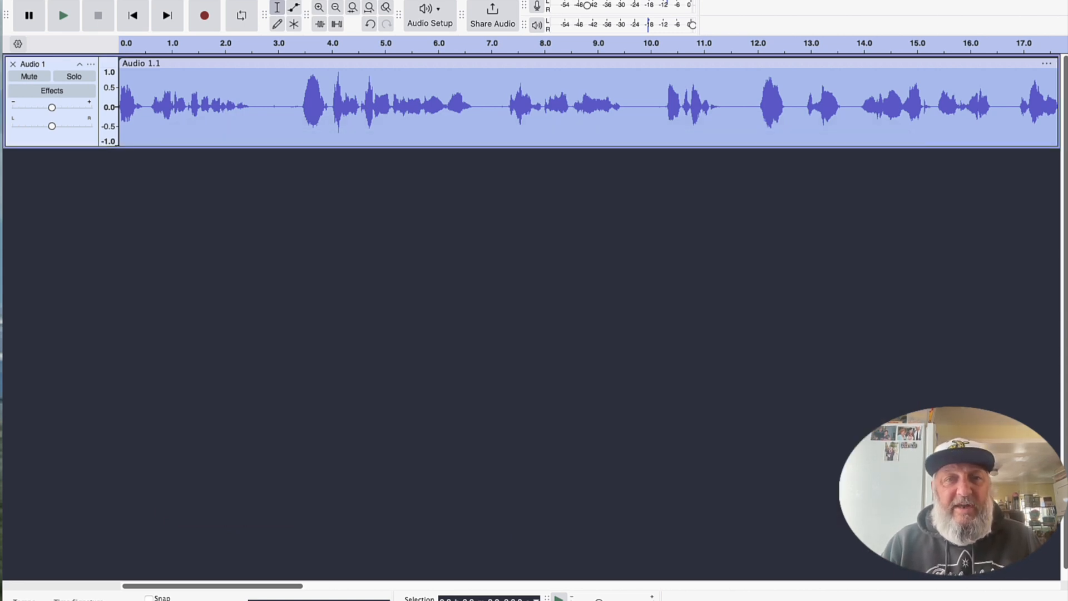
Clear the clip selection and return the playback cursor to the start of the track.
left_click(563, 139)
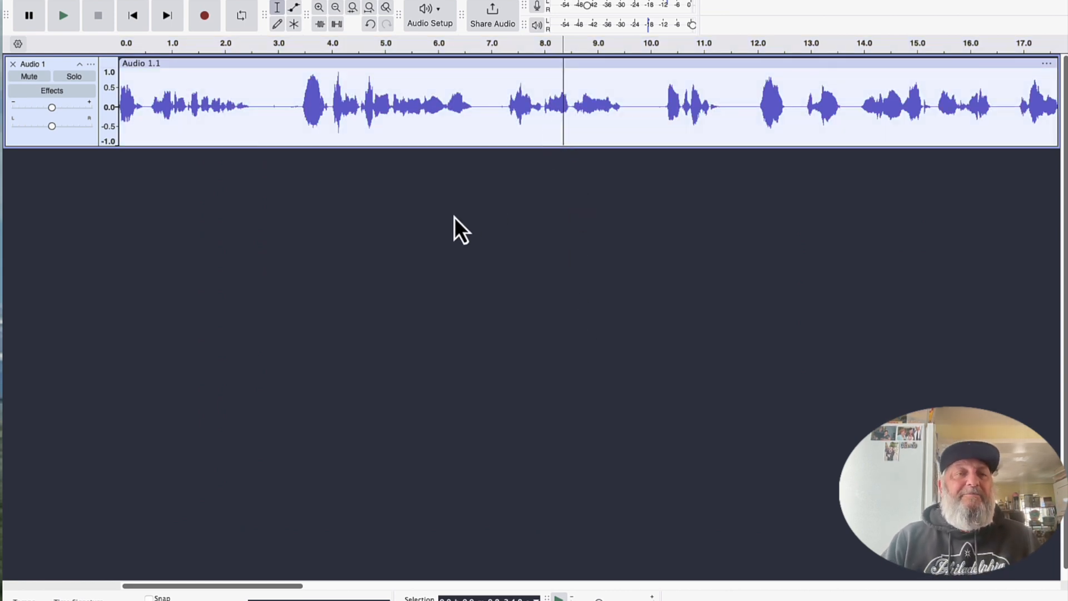
left_click(139, 15)
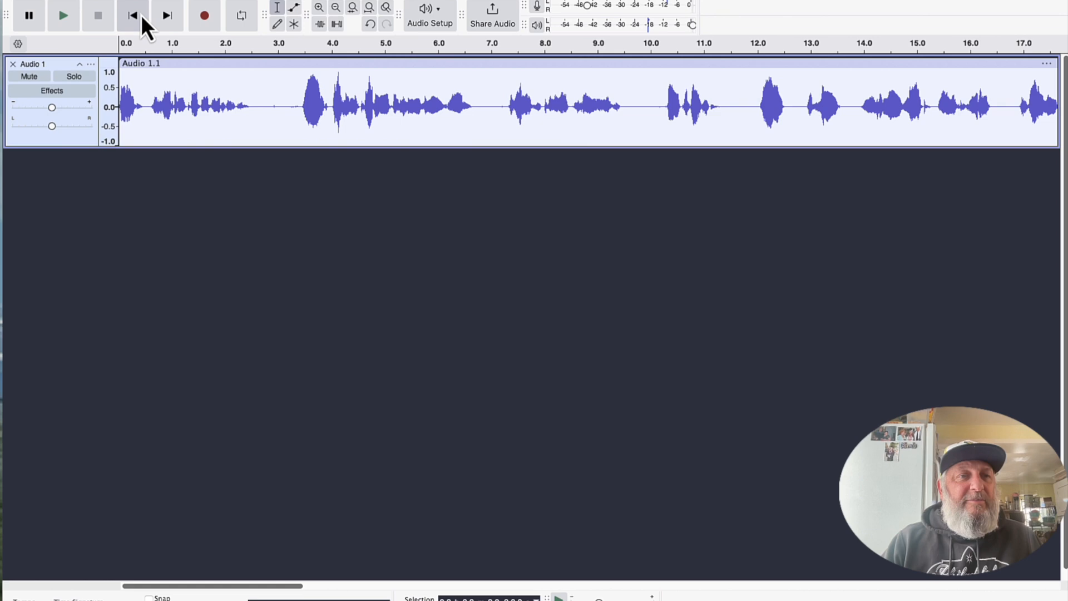
Play the processed voice track from its start for a short check, and stop playback.
left_click(62, 18)
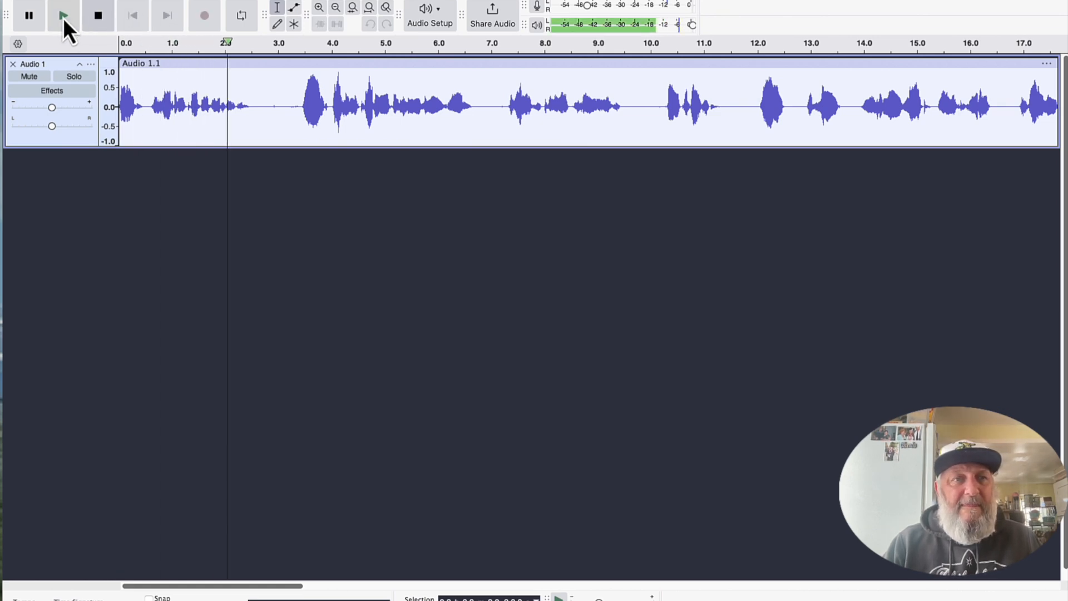
left_click(97, 20)
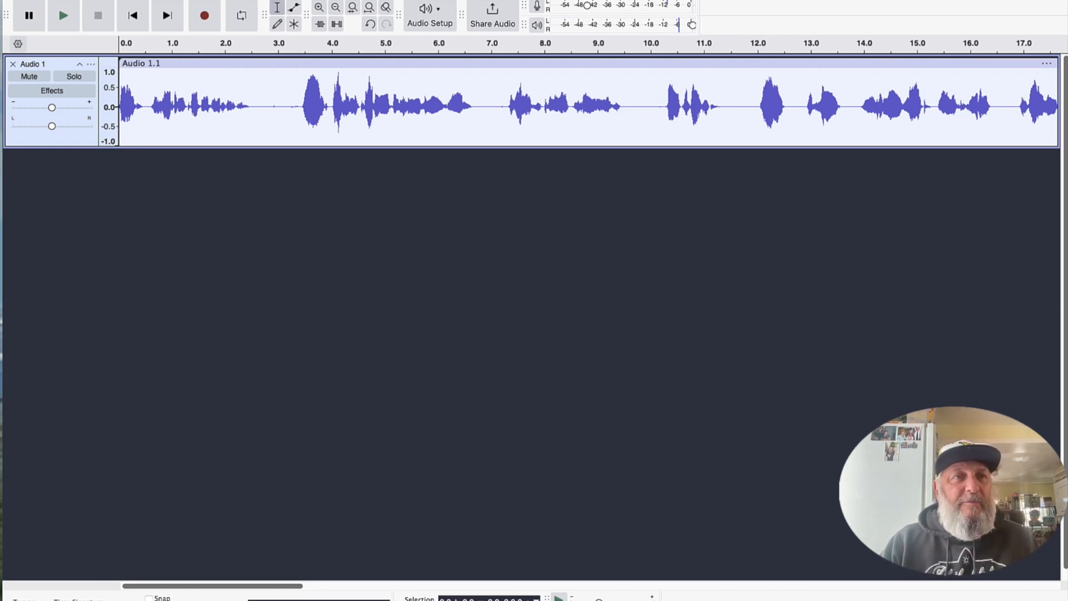
Import the audio file showreel-music-promo-advertising-opener-vlog-background-intro-theme-261601.mp3 from the Downloads folder as a new track.
left_click(78, 0)
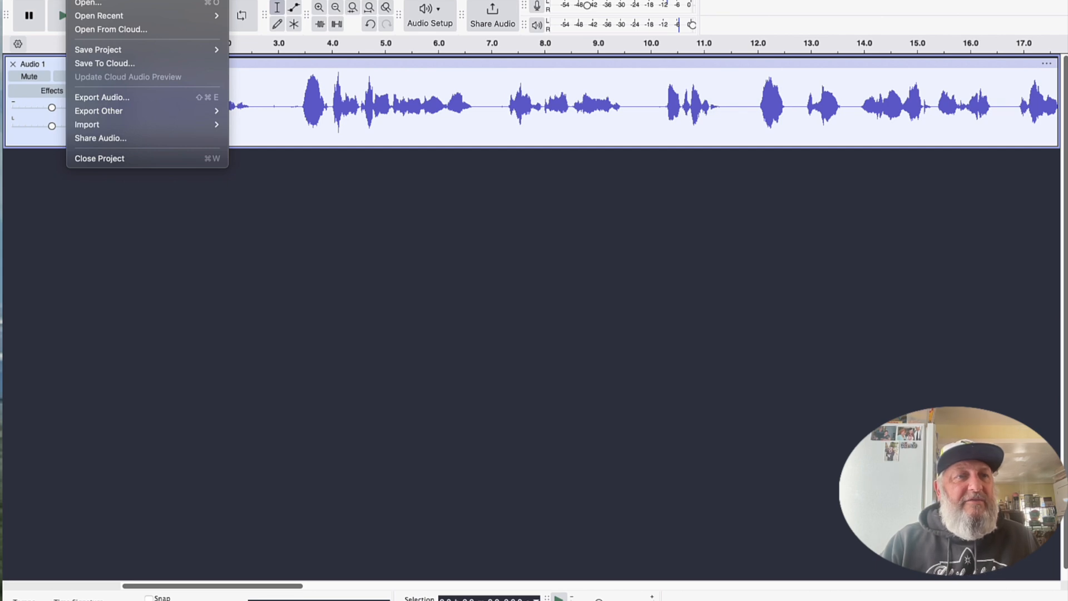
mouse_move(114, 127)
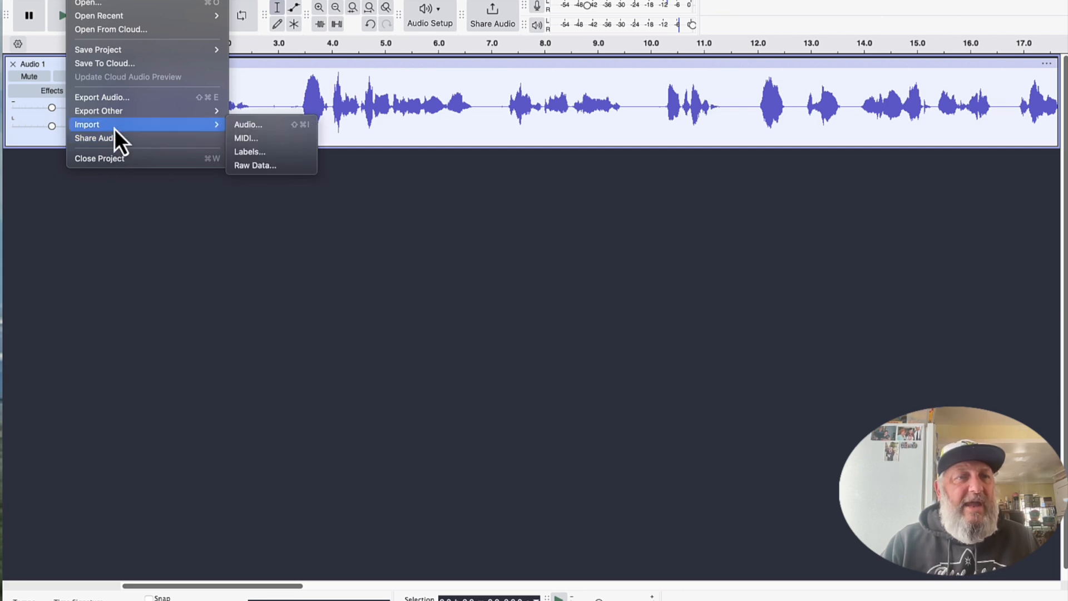
left_click(249, 126)
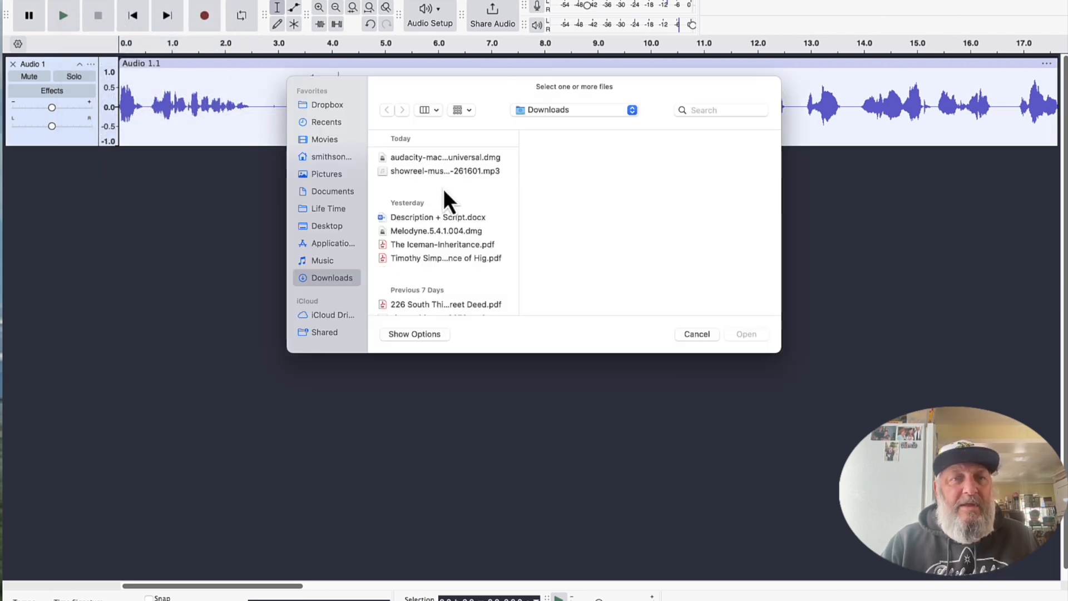
left_click(455, 173)
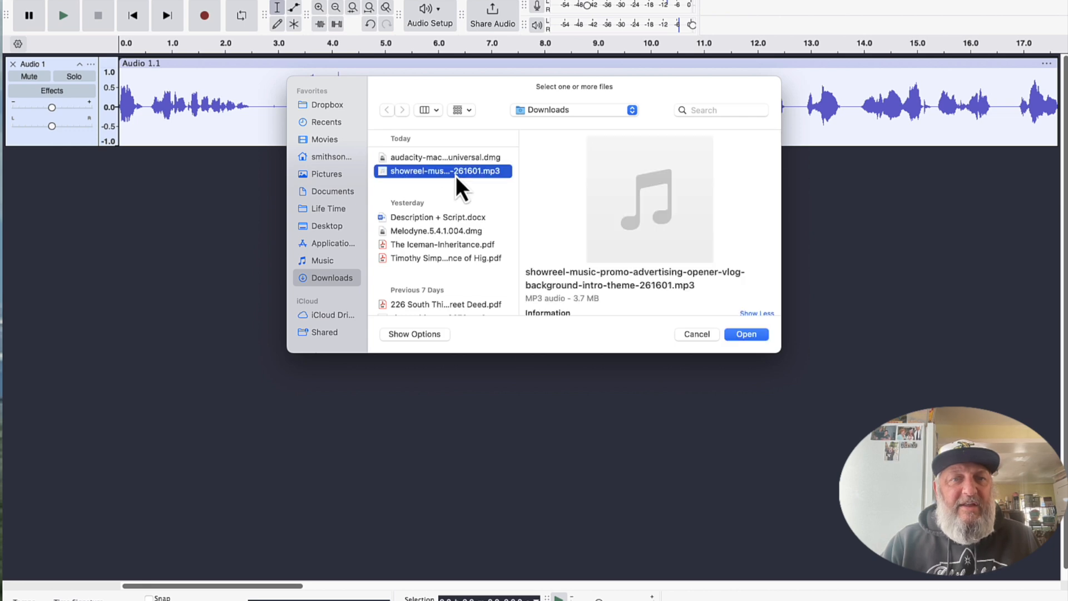
left_click(749, 336)
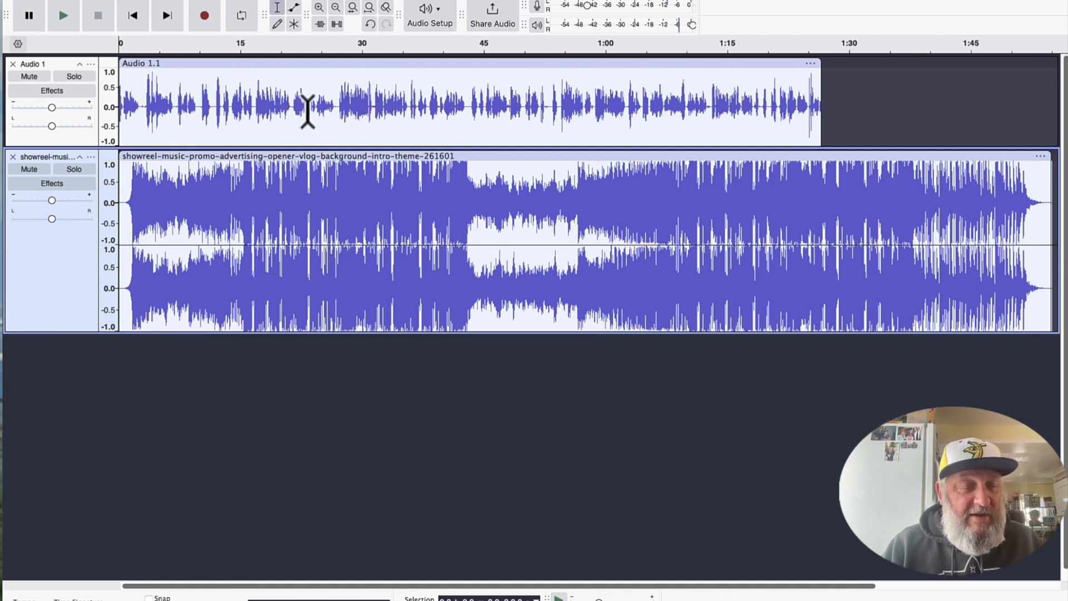
Amplify the whole imported music clip by -21.8 dB without allowing clipping.
double_click(429, 211)
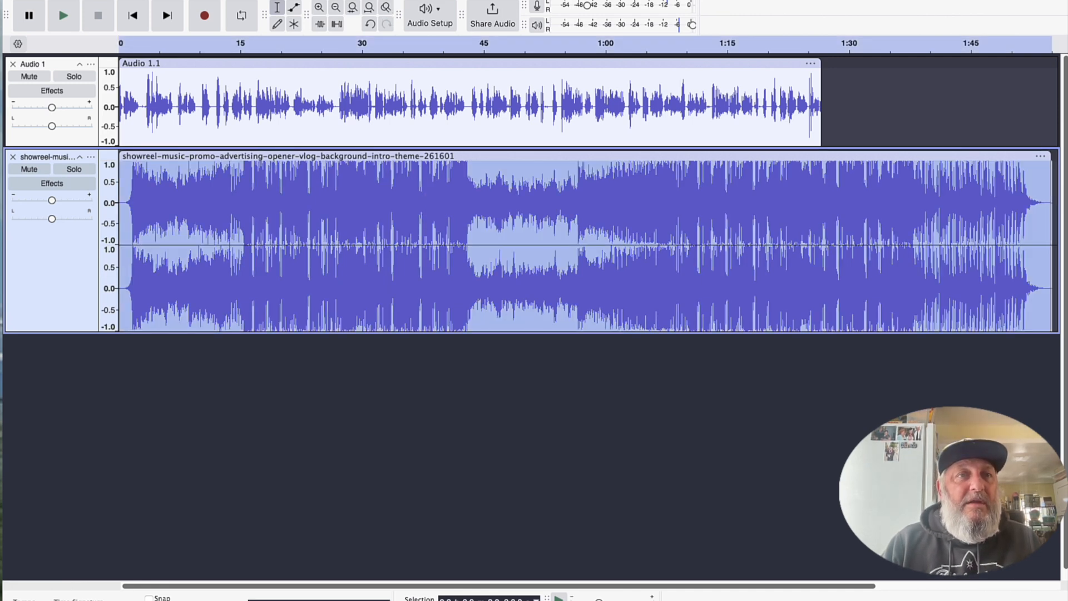
left_click(312, 0)
mouse_move(390, 70)
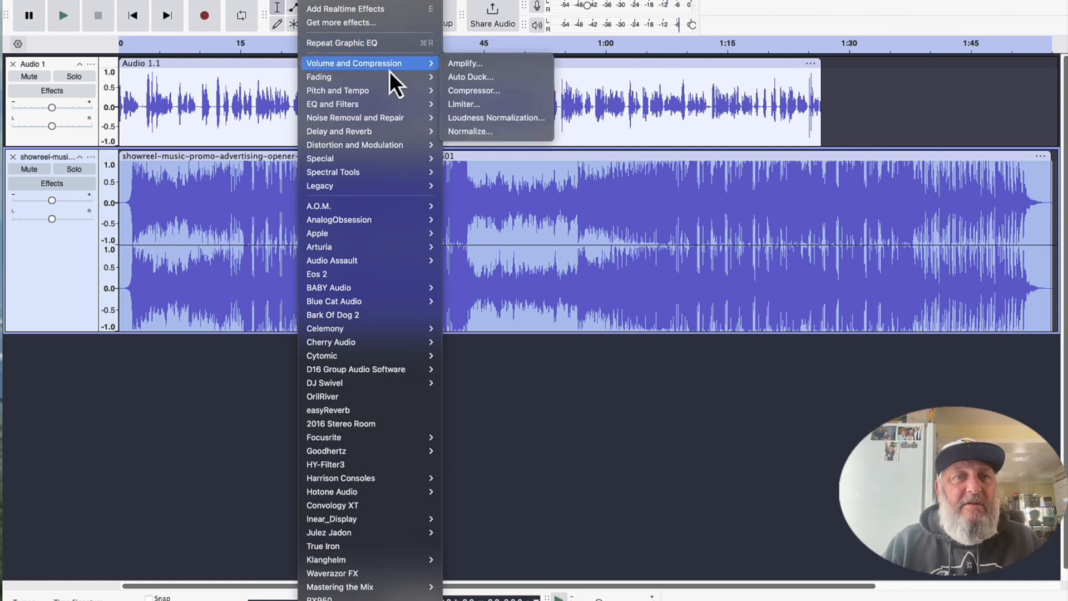
left_click(469, 65)
left_click_drag(533, 312, 502, 313)
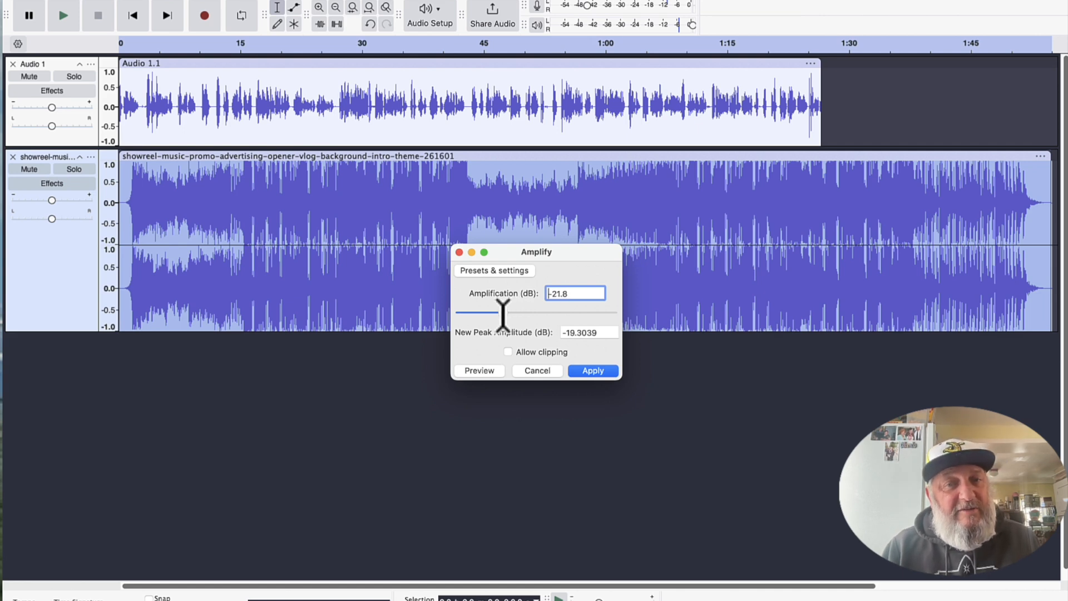
left_click(598, 375)
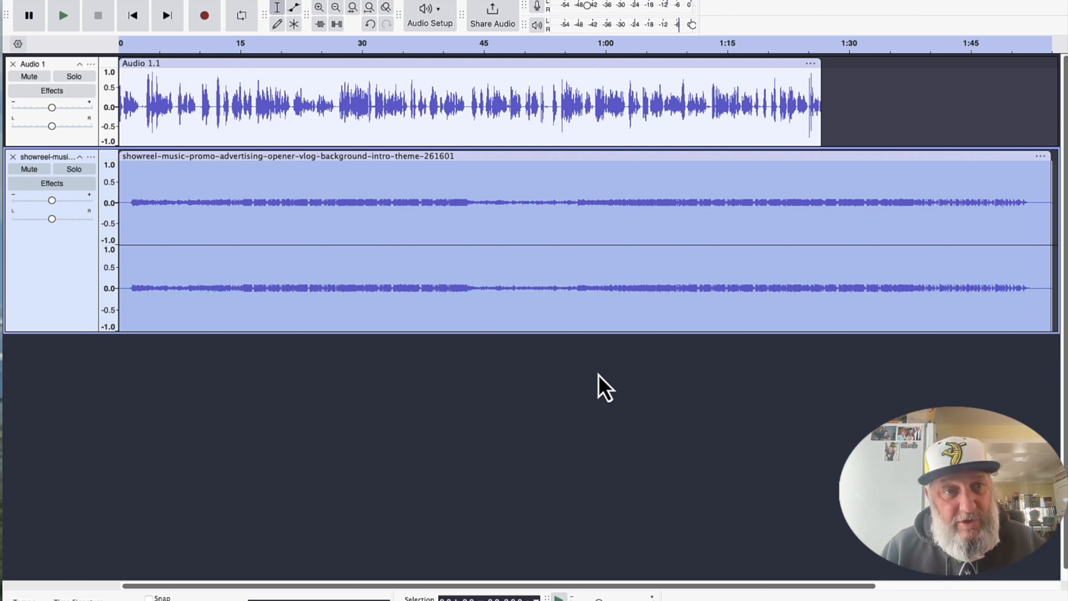
Clear the selection and listen to the voice and music tracks together from the start.
left_click(217, 227)
left_click(129, 22)
left_click(67, 16)
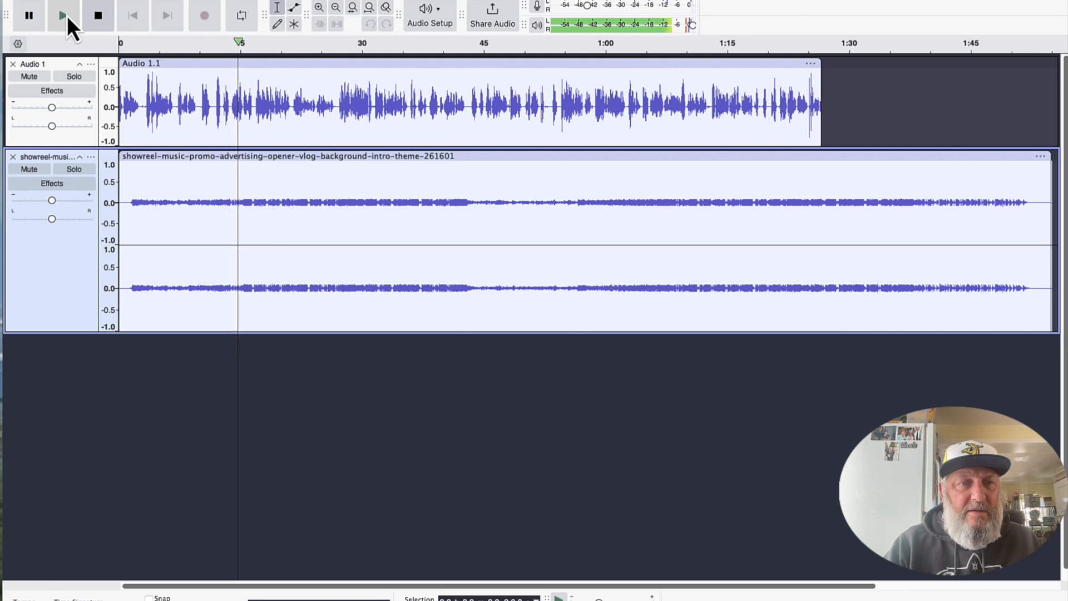
left_click(67, 15)
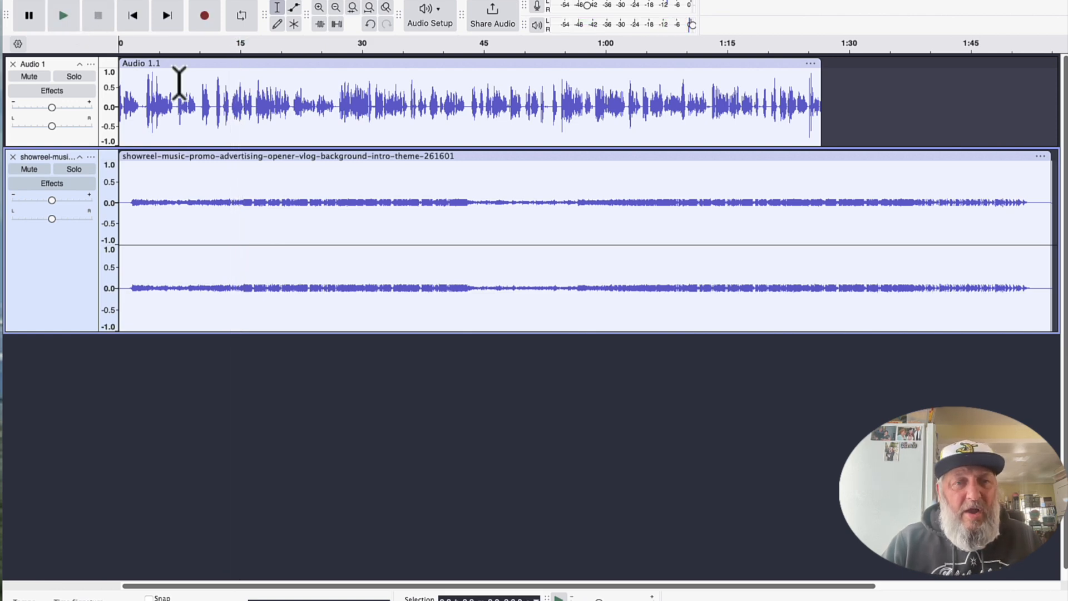
Try amplifying the whole music clip by a further -2.8 dB, and undo both level reductions of the music.
double_click(437, 204)
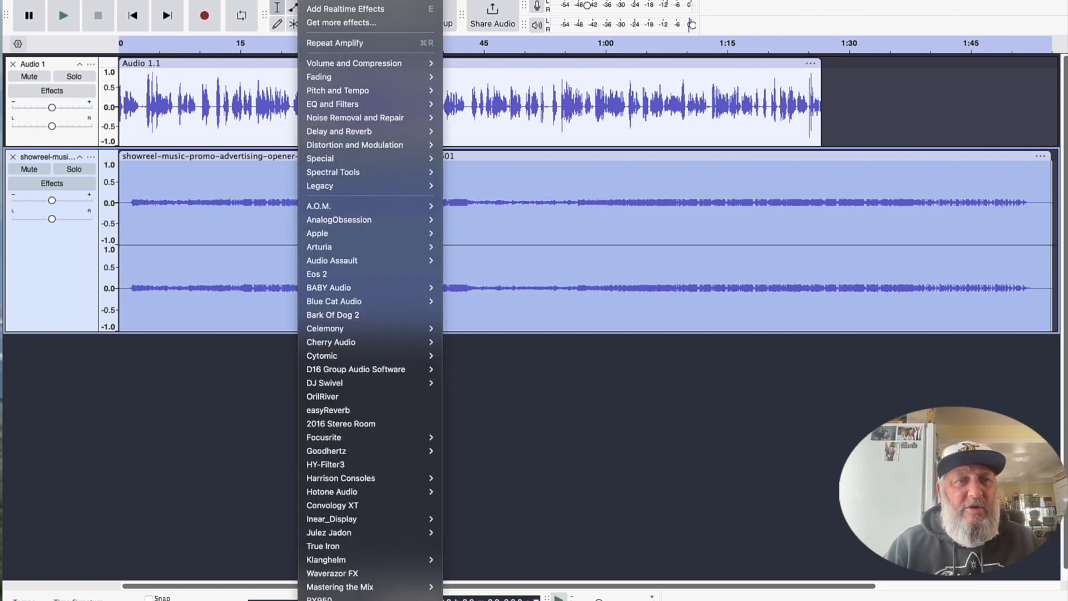
mouse_move(376, 62)
left_click(464, 69)
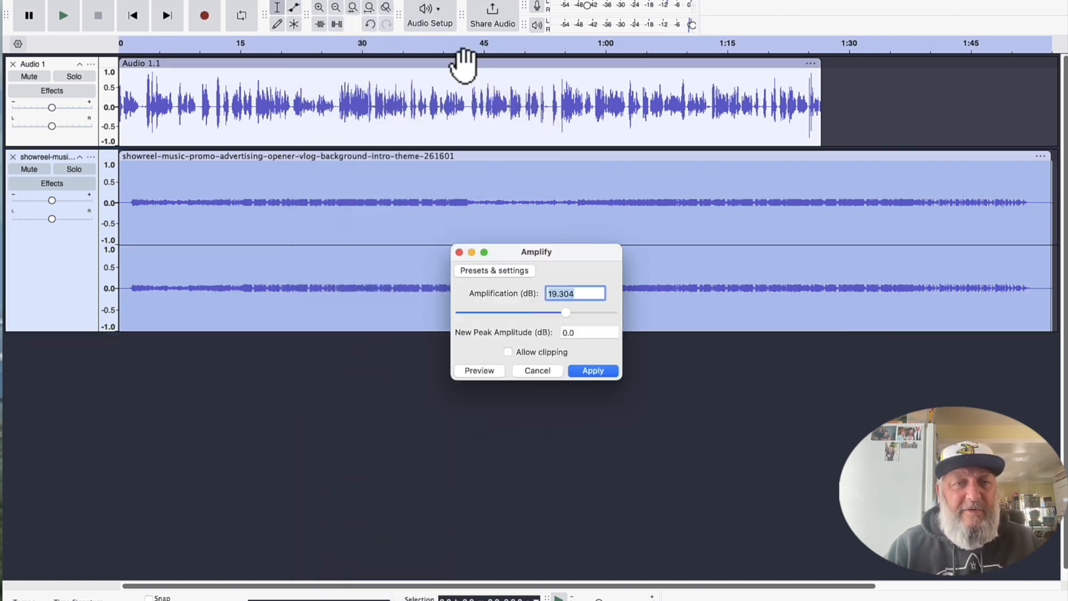
left_click_drag(563, 313, 530, 316)
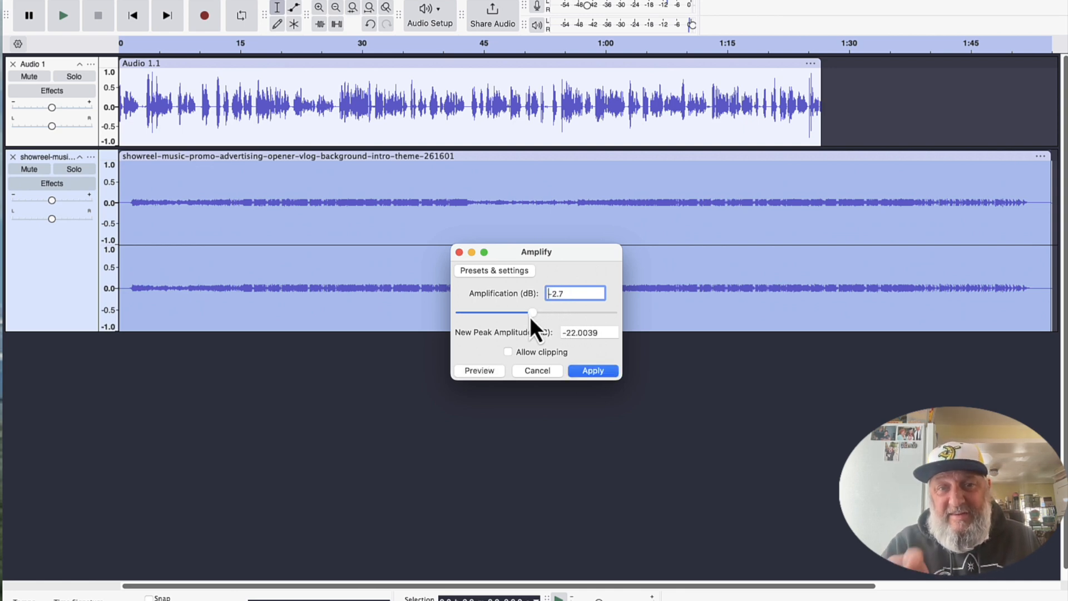
left_click(530, 316)
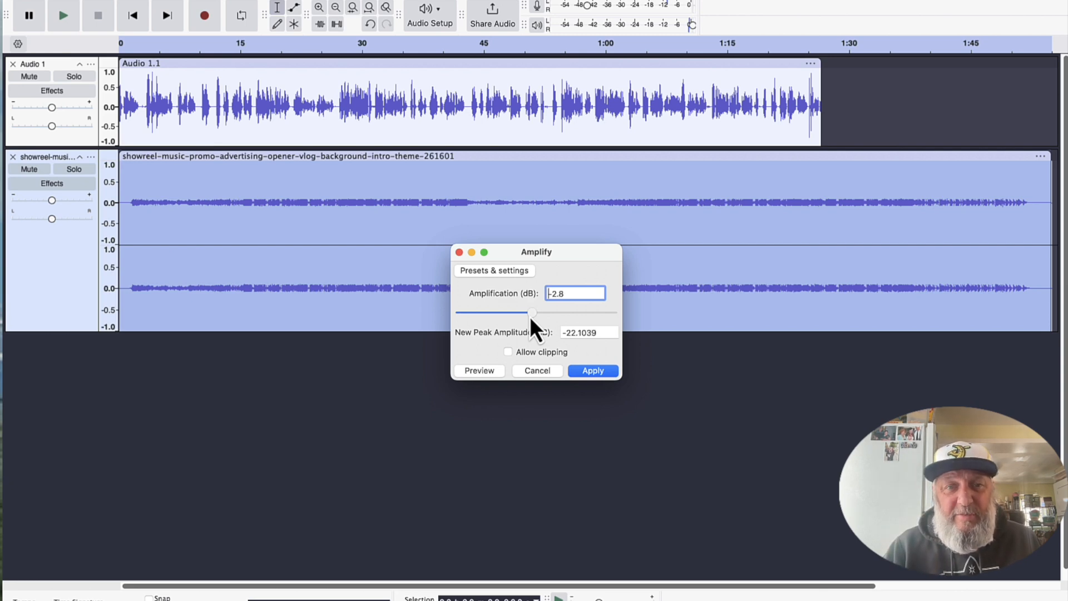
left_click(588, 370)
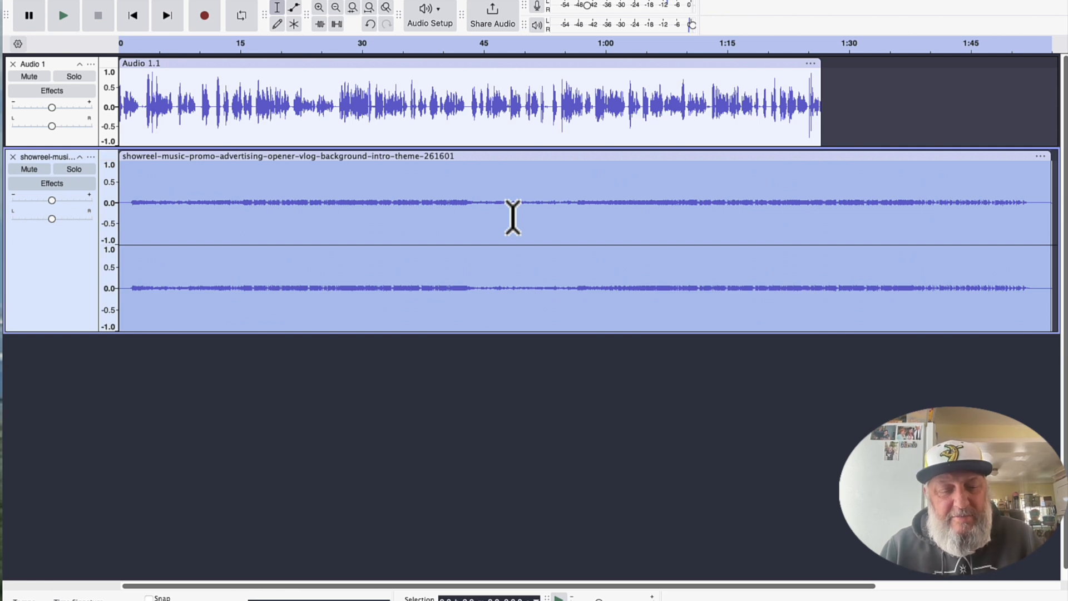
key("ctrl+z")
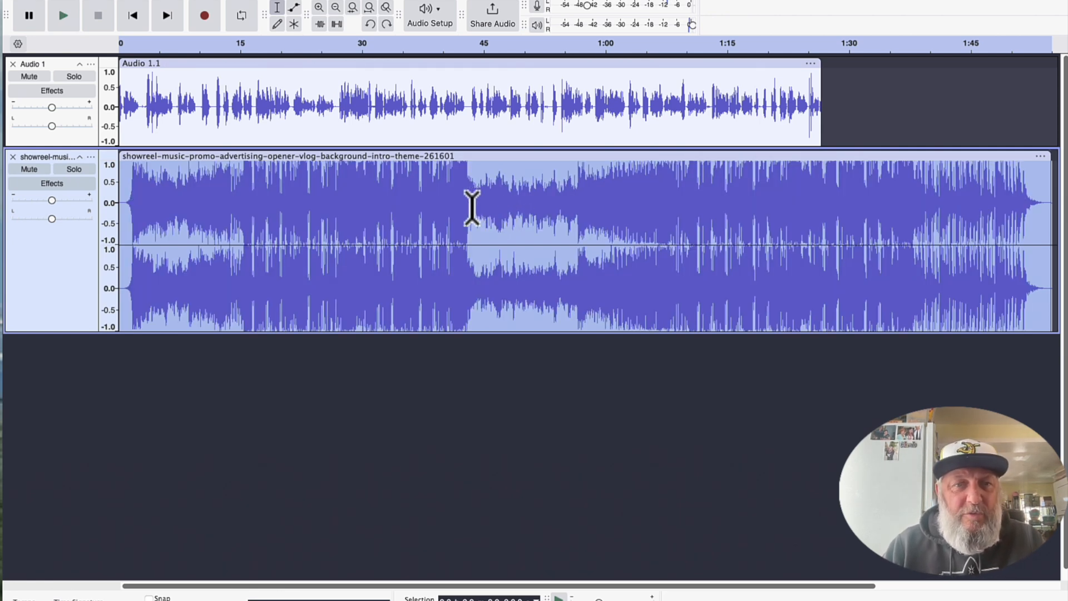
Lower the whole selected music clip with Amplify to about a quarter of full waveform height, without allowing clipping.
left_click(356, 2)
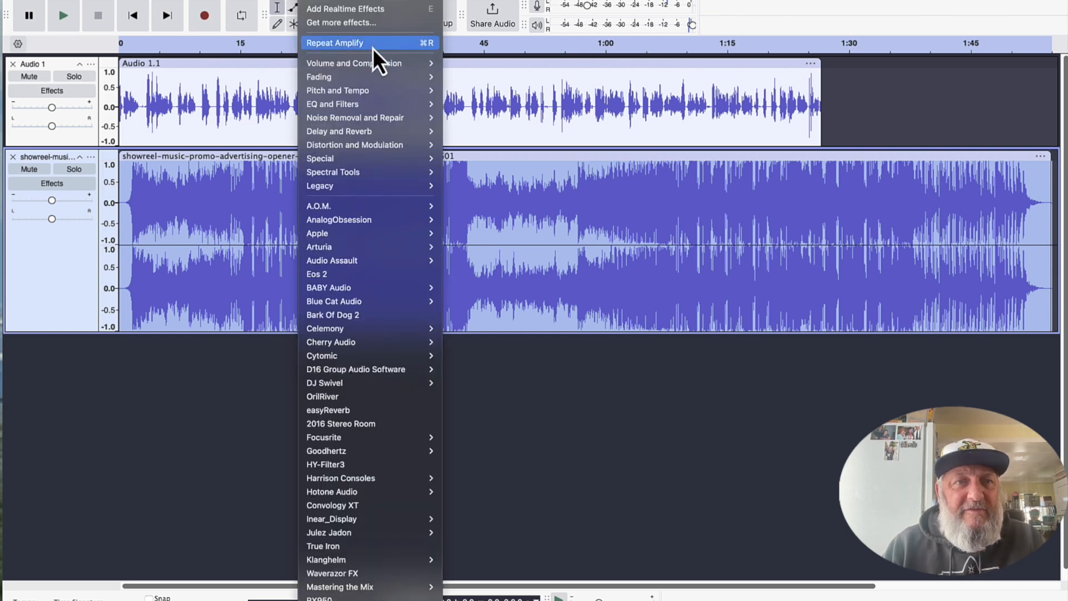
mouse_move(372, 66)
left_click(494, 65)
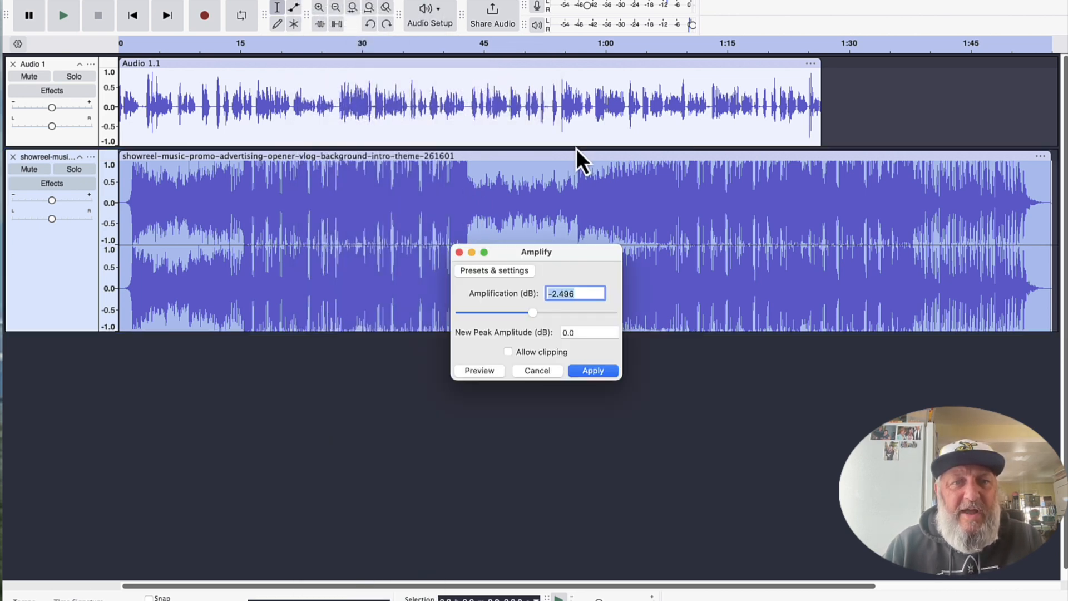
left_click_drag(534, 312, 519, 316)
left_click(591, 370)
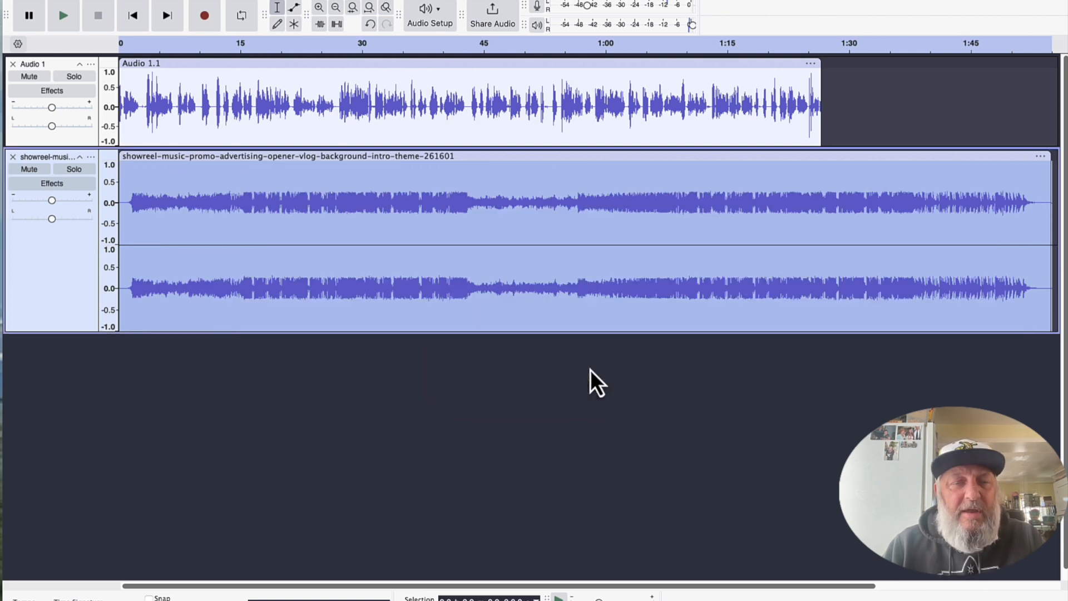
Play the voice and background music mix from the start to check the balance, and stop playback.
left_click(136, 17)
left_click(64, 15)
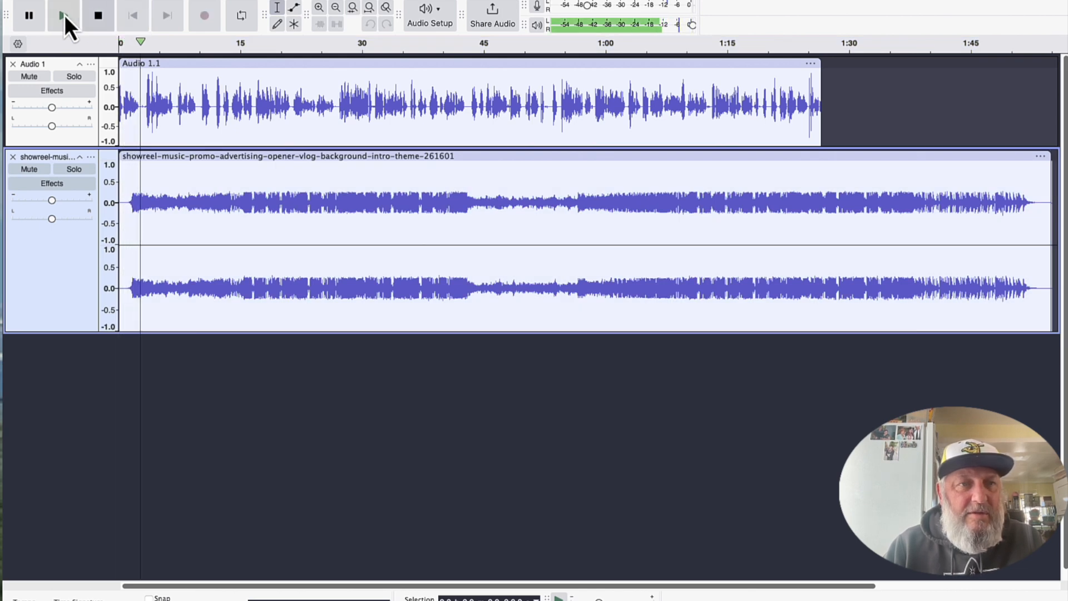
left_click(99, 17)
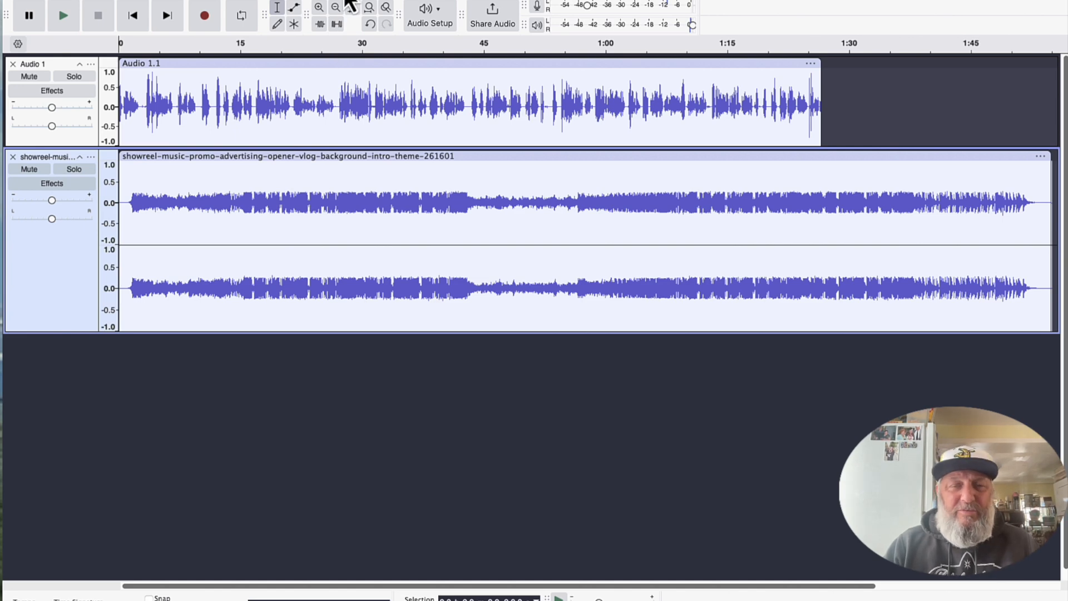
Open the audio export settings for saving the project to the computer.
left_click(77, 0)
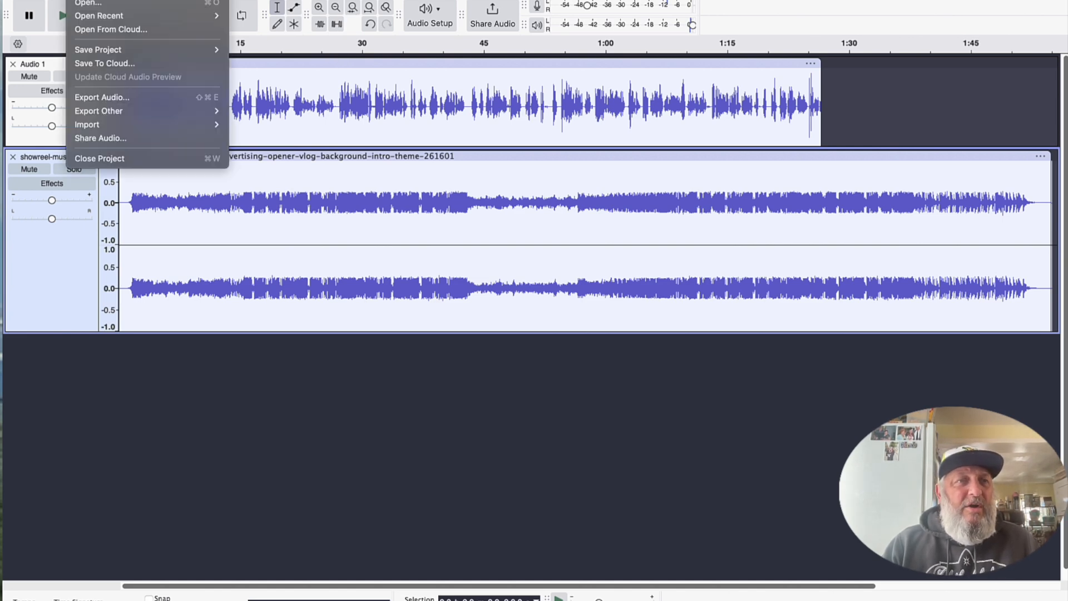
left_click(139, 100)
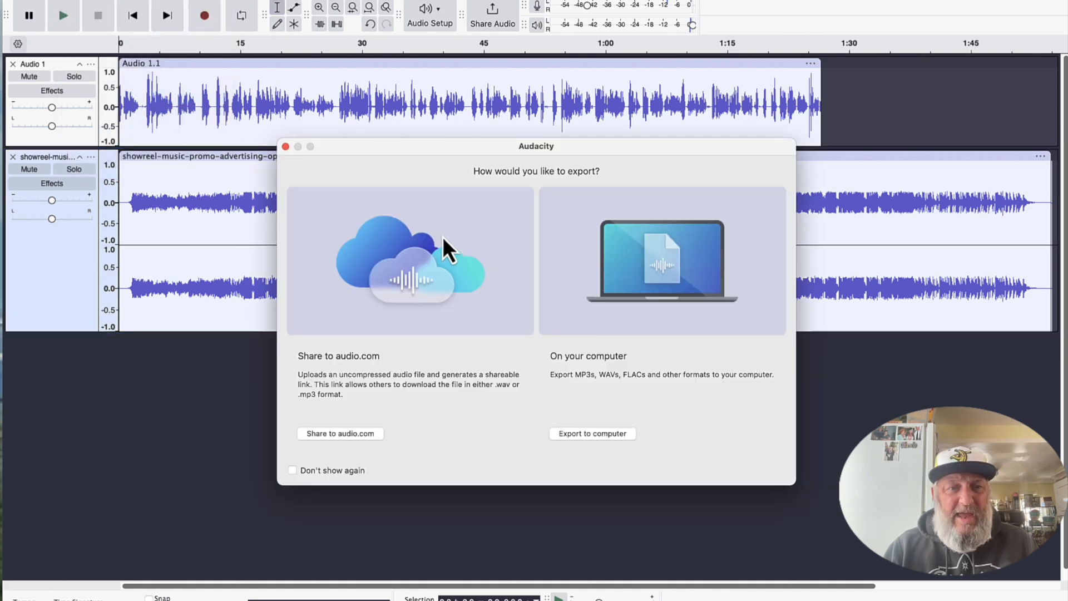
left_click(592, 437)
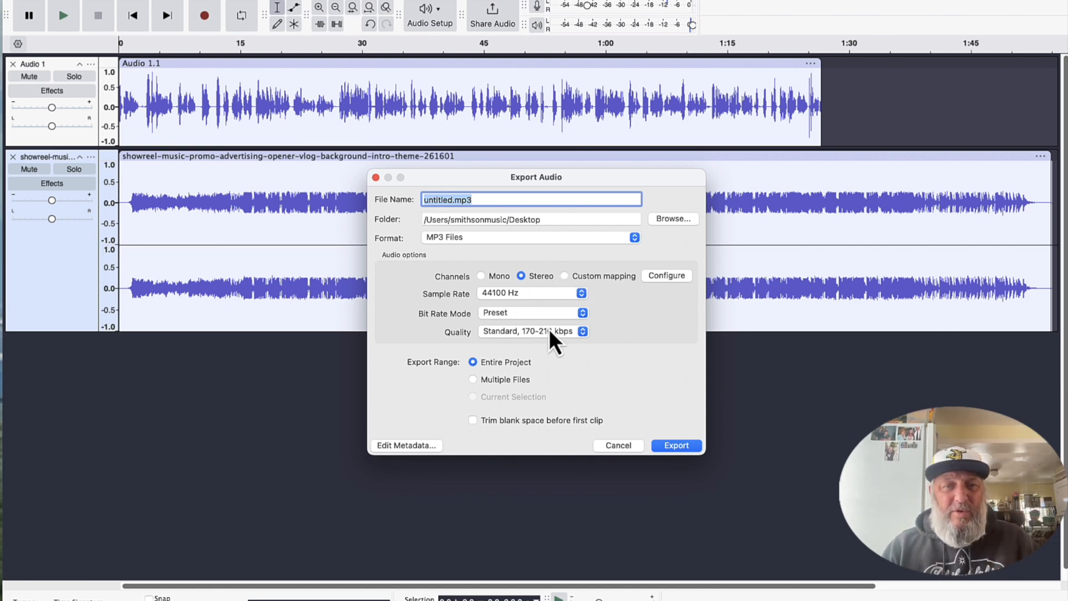
Try the MP3 export qualities Excessive, 320 kbps and Medium, 145-185 kbps.
left_click(582, 333)
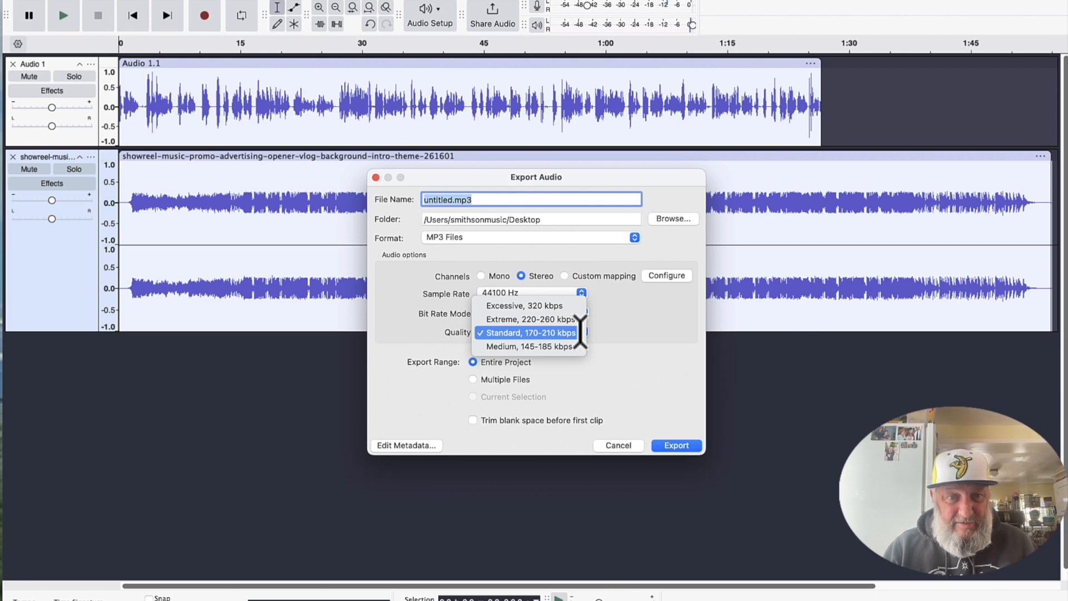
left_click(558, 306)
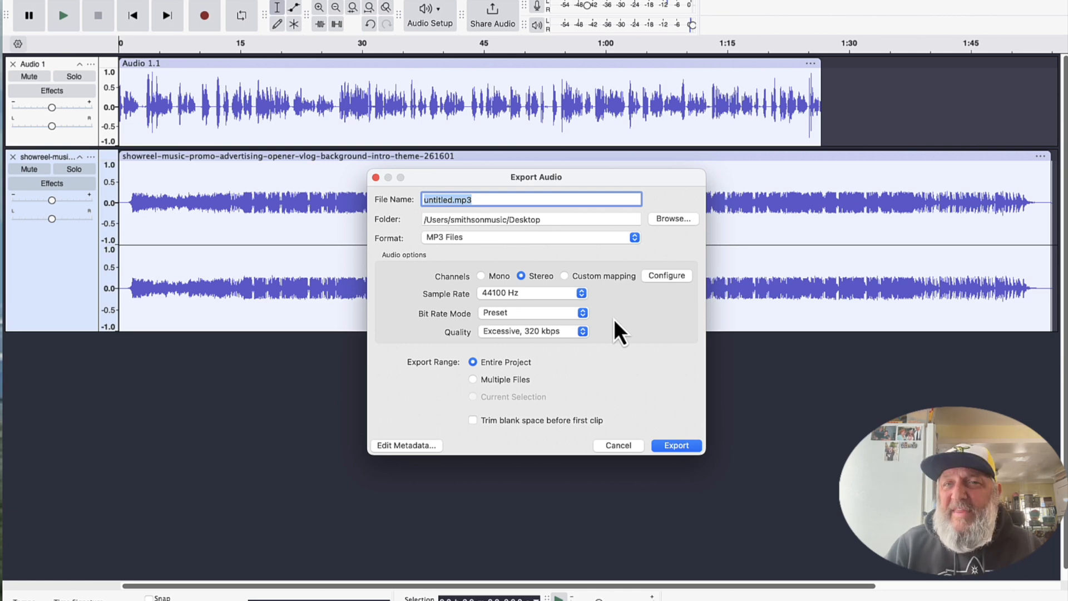
left_click(582, 331)
left_click(548, 375)
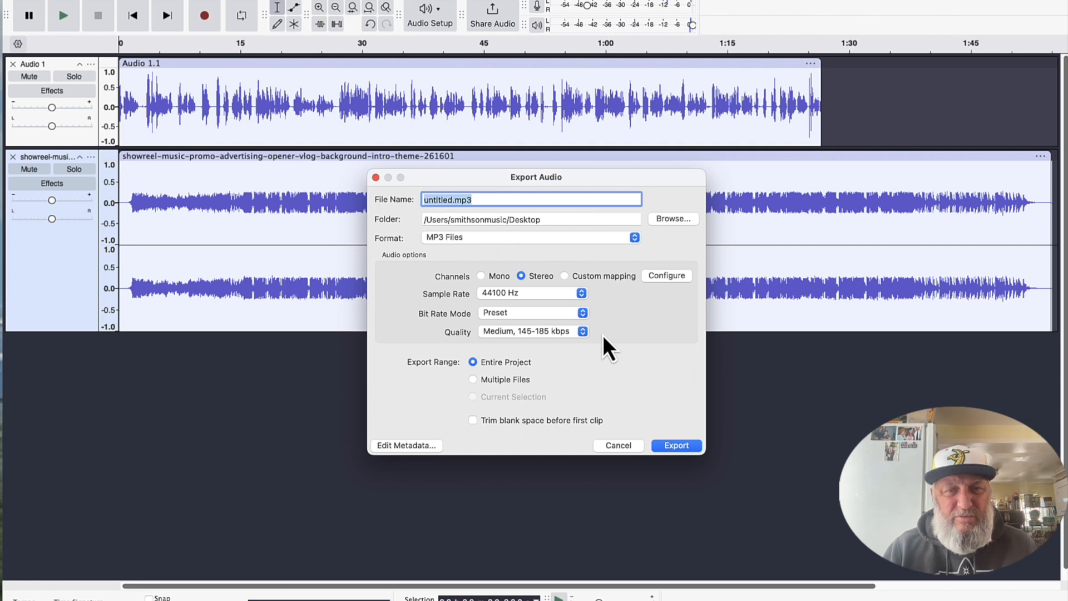
Set the MP3 quality to Extreme, 220-260 kbps and export the entire project as untitled.mp3 to the Desktop.
left_click(582, 332)
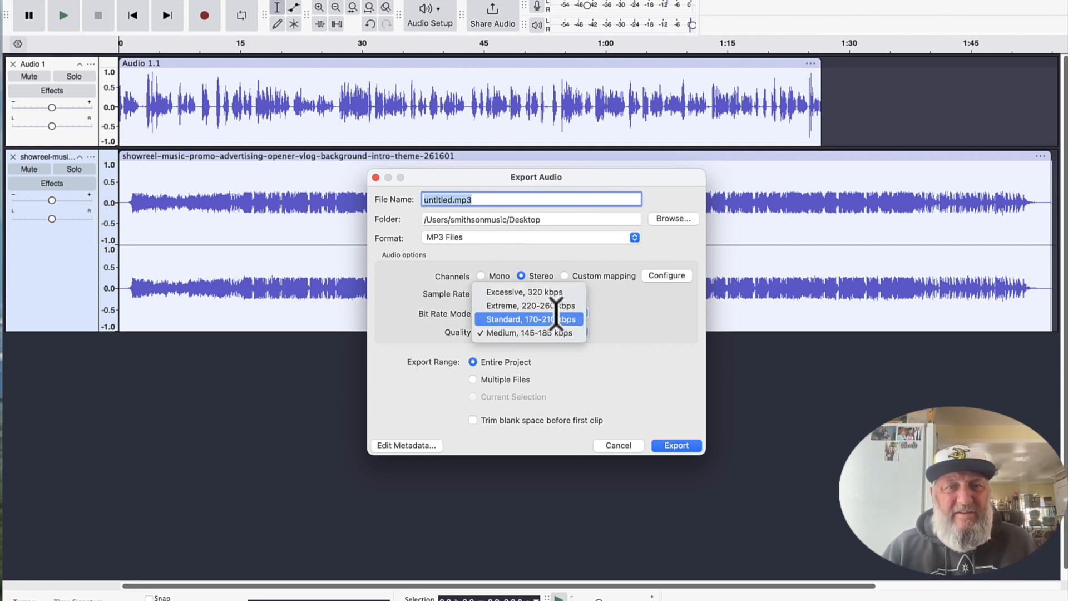
left_click(568, 305)
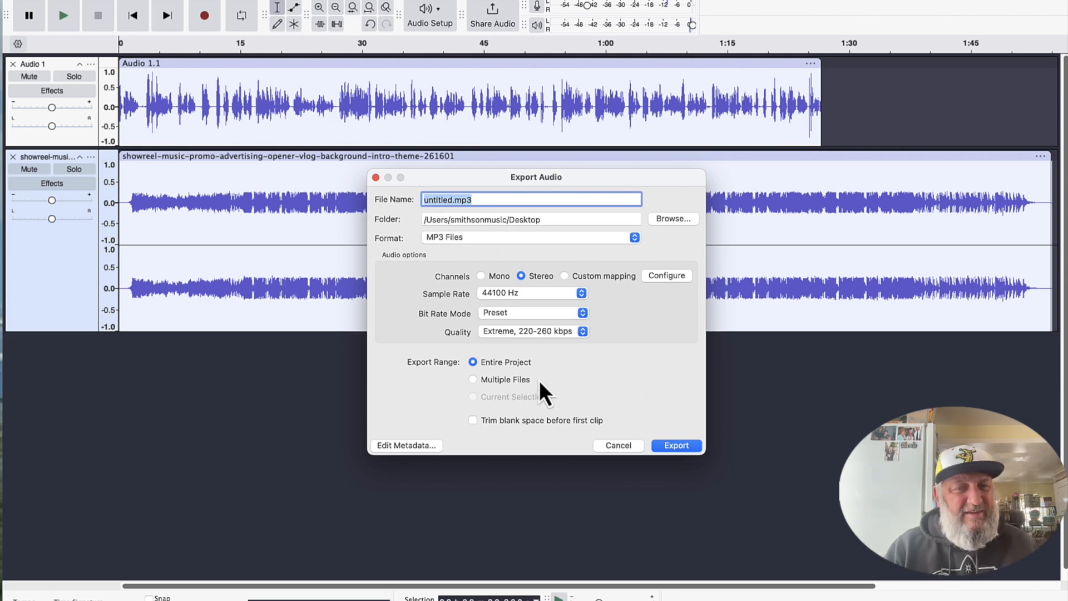
left_click(675, 446)
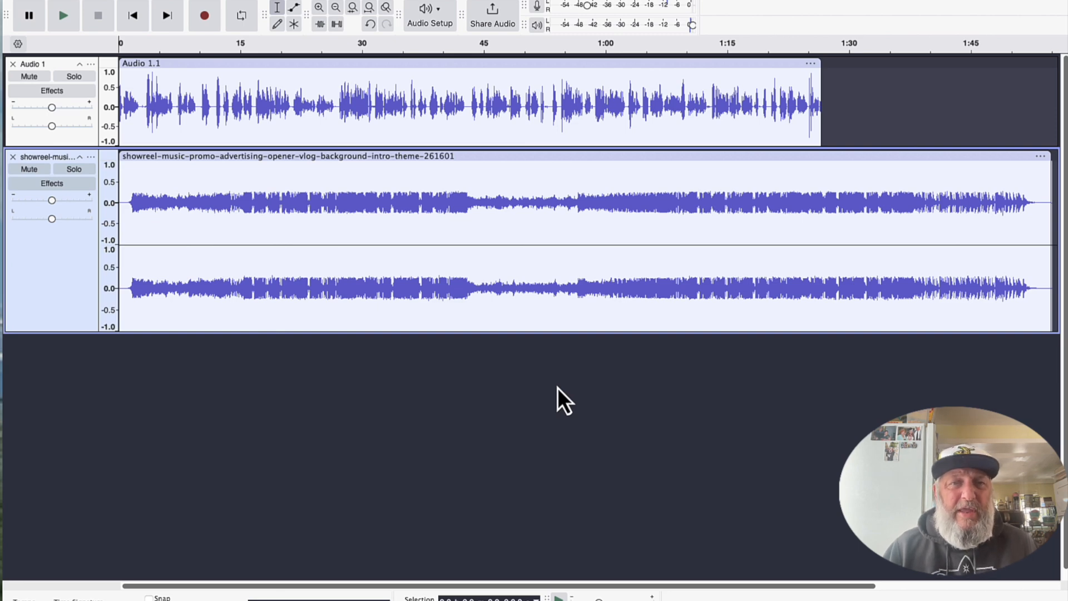
mouse_move(890, 599)
left_click(890, 585)
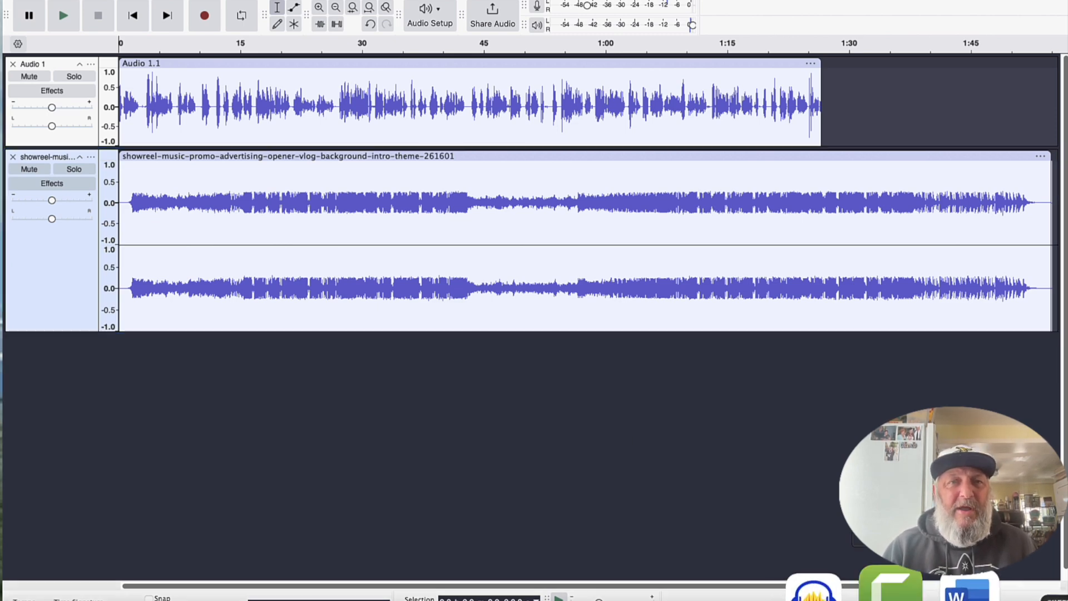